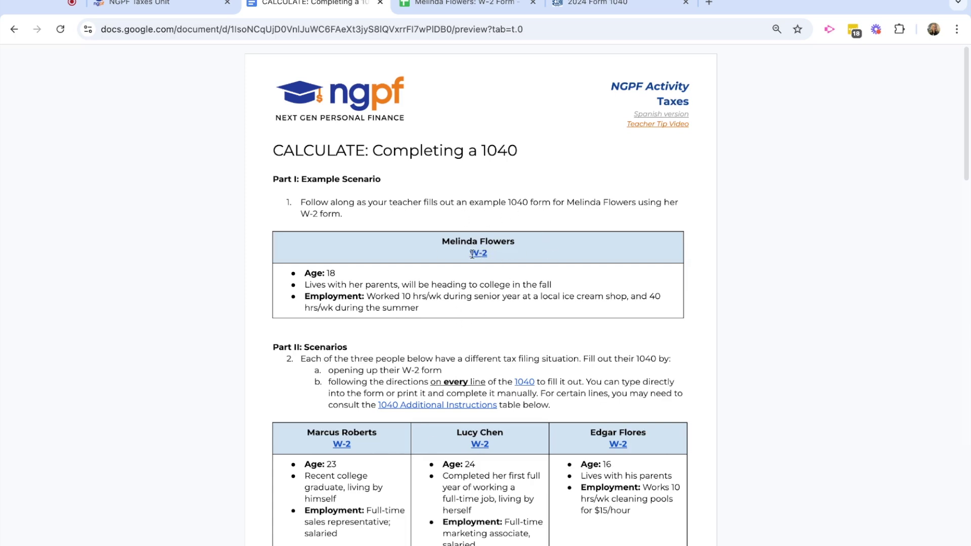
Check the example taxpayer's W-2, then read through the 1040 activity instructions.
click(469, 4)
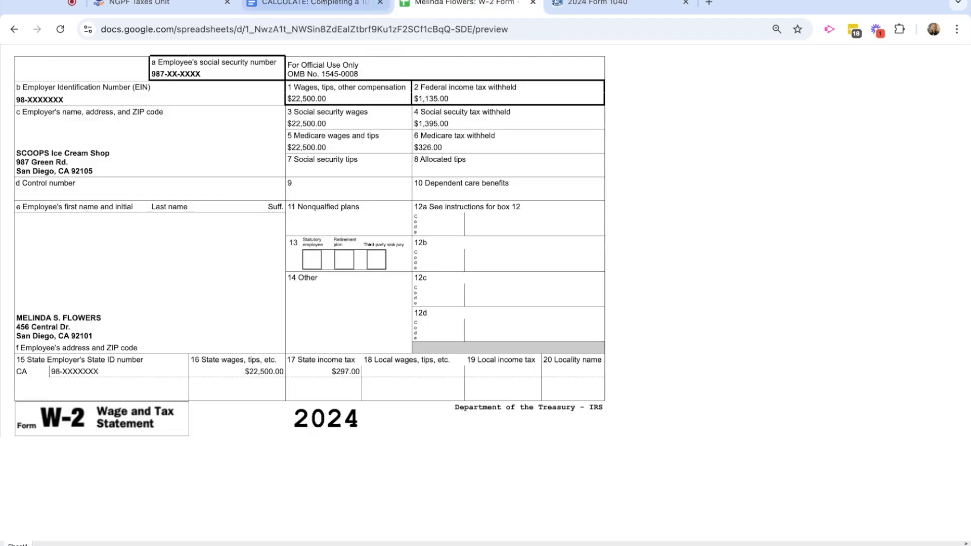
click(319, 5)
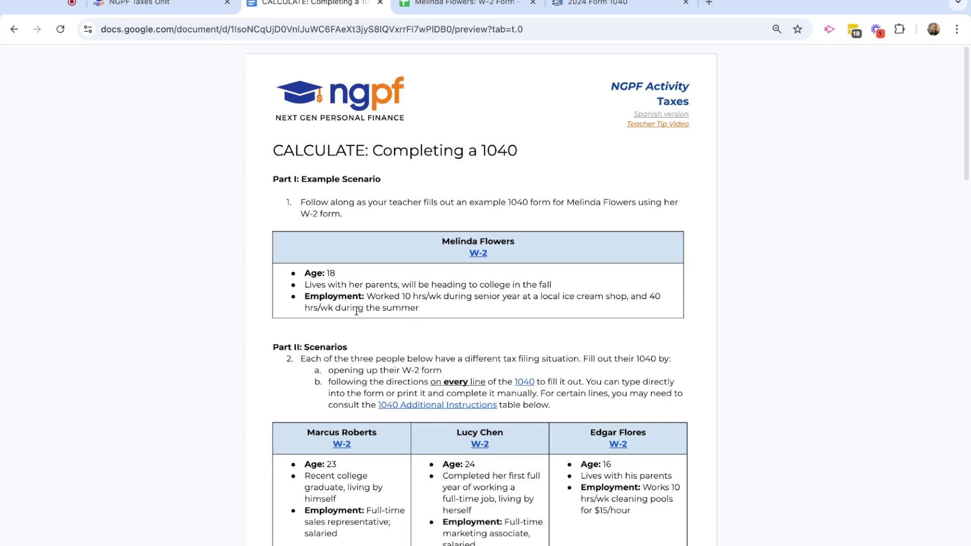
scroll(411, 304, down, 3)
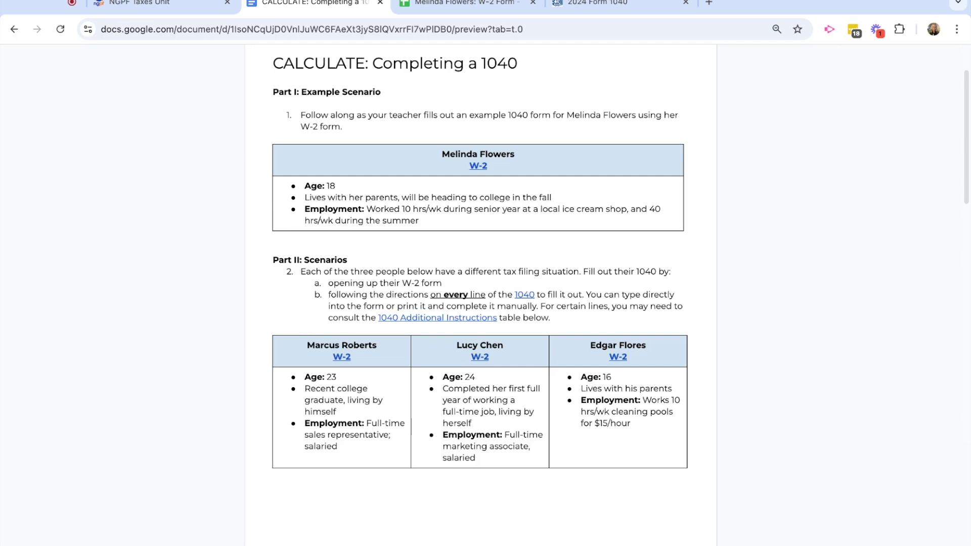
Compare the blank 2024 Form 1040 against the activity instructions and the taxpayer's W-2.
click(607, 5)
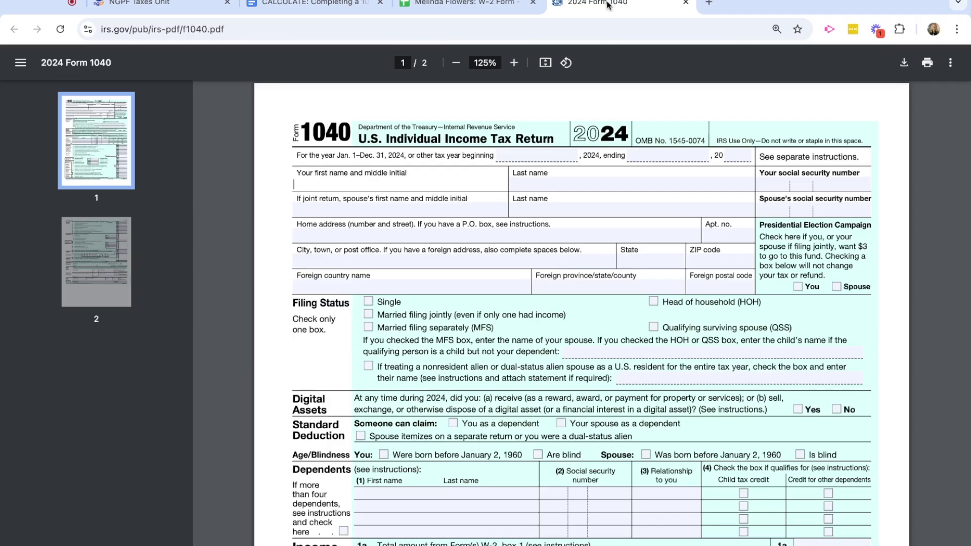
click(344, 7)
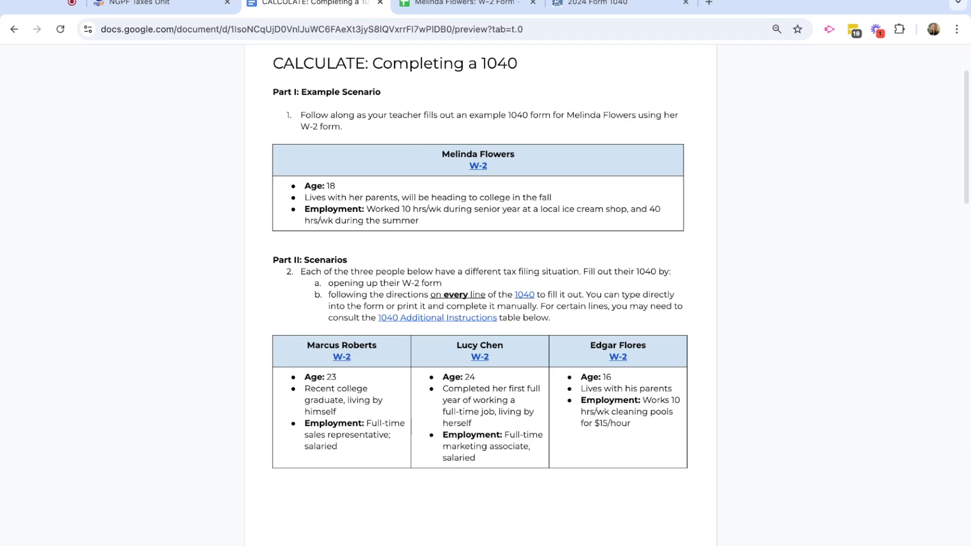
scroll(254, 344, down, 5)
scroll(480, 293, down, 5)
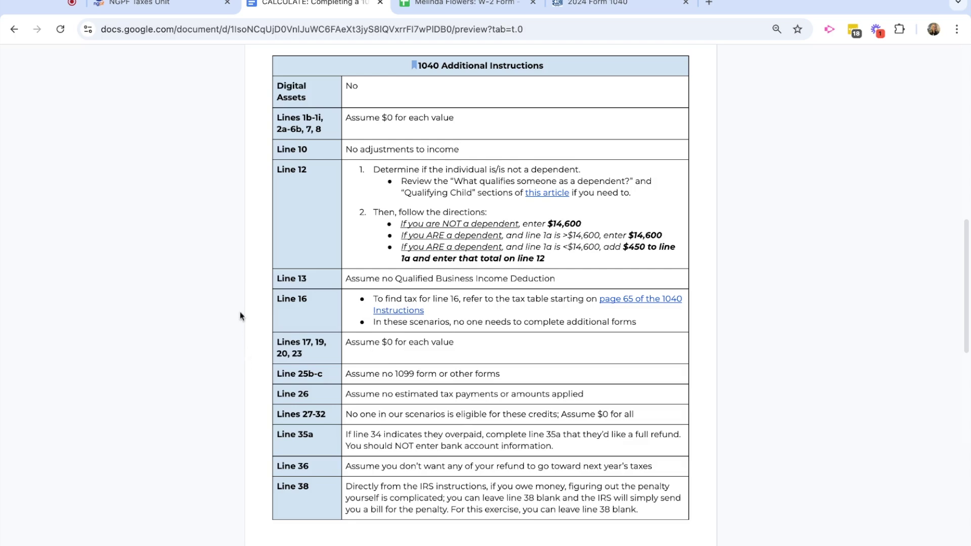
scroll(239, 311, up, 12)
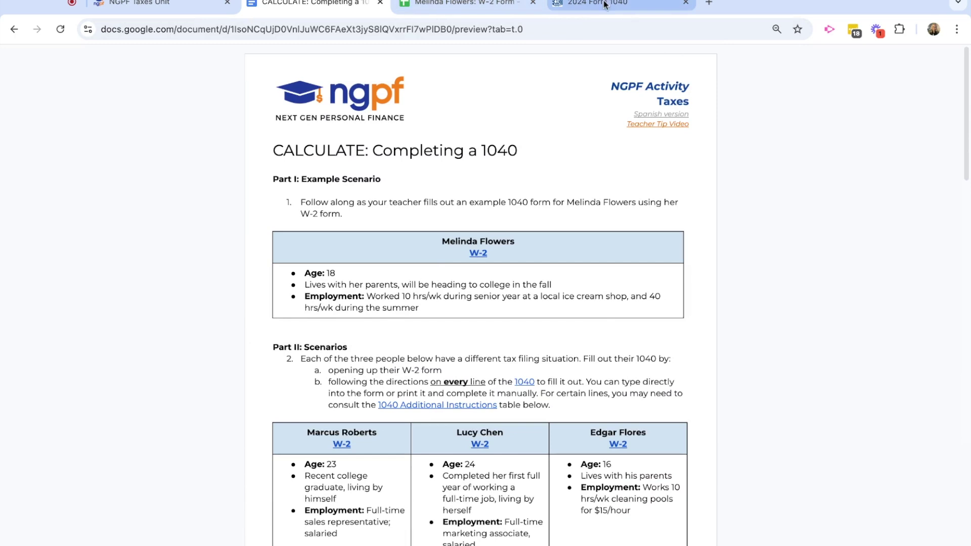
click(464, 3)
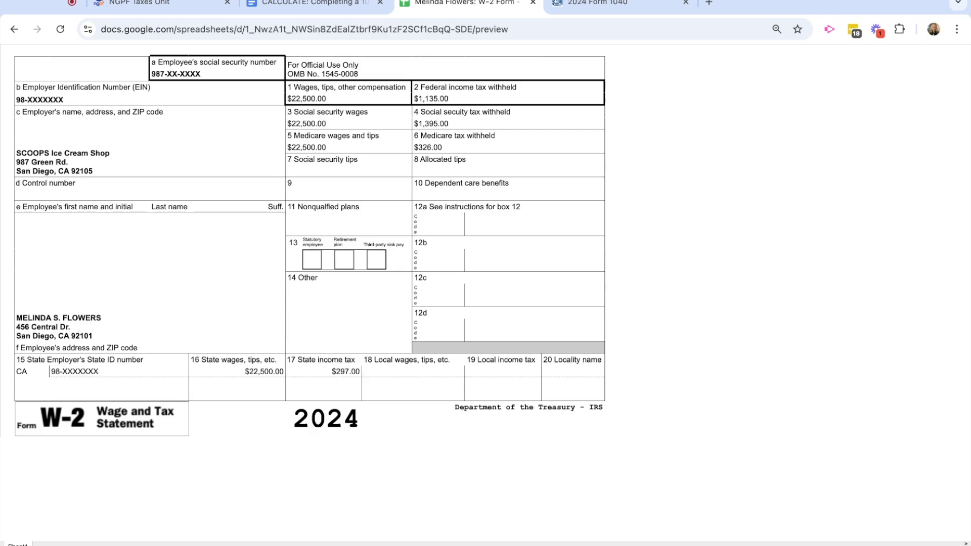
click(610, 3)
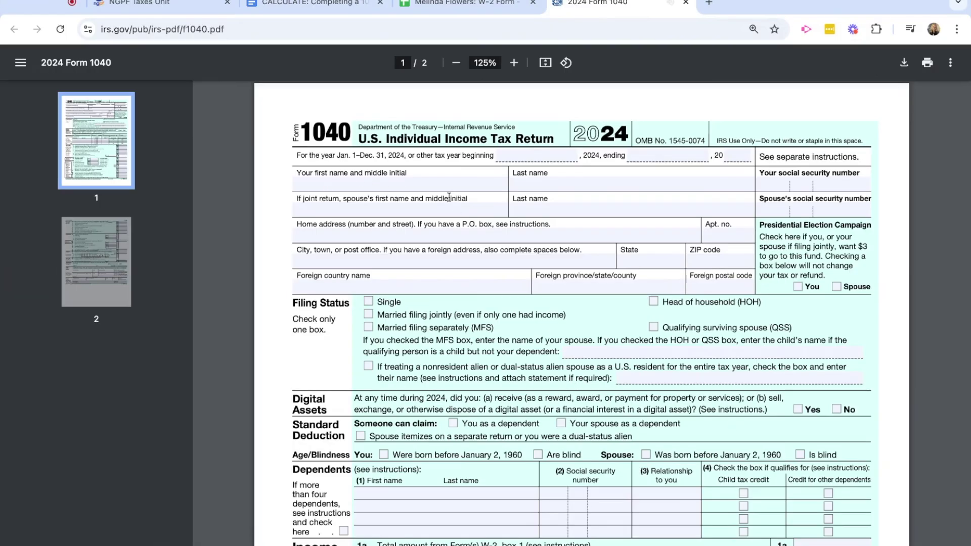
Enter the taxpayer's first name with middle initial and last name on the 1040.
click(321, 187)
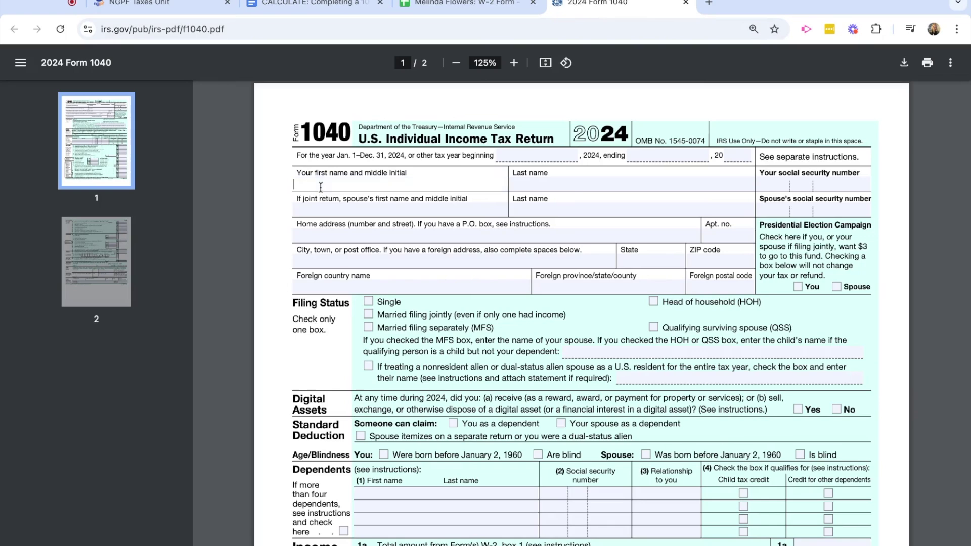
click(534, 186)
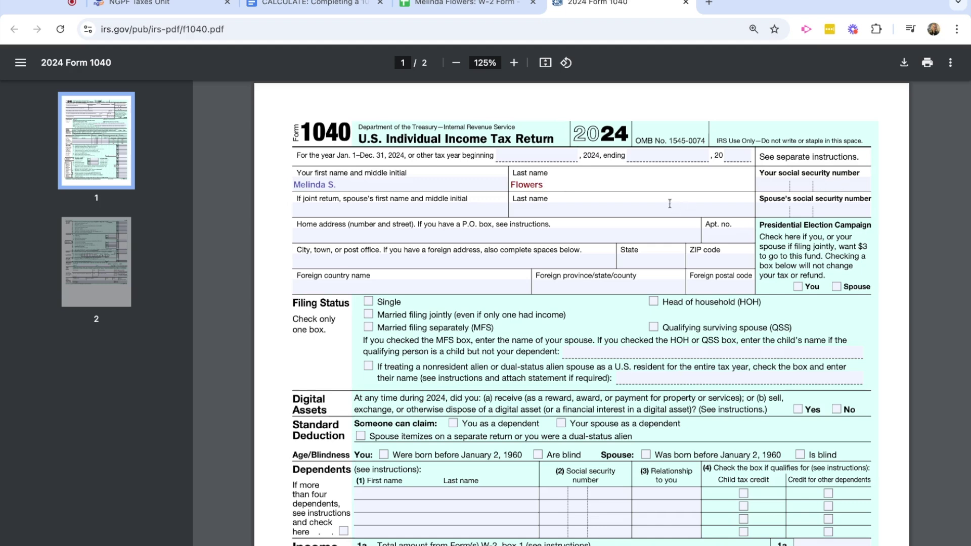
Check the W-2 for the taxpayer's details and start on the social security number field.
click(456, 9)
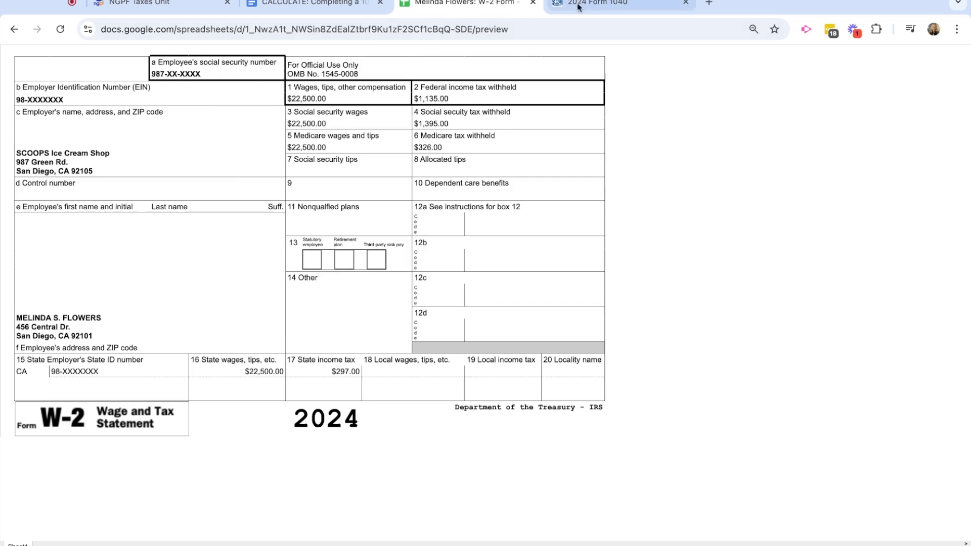
click(592, 4)
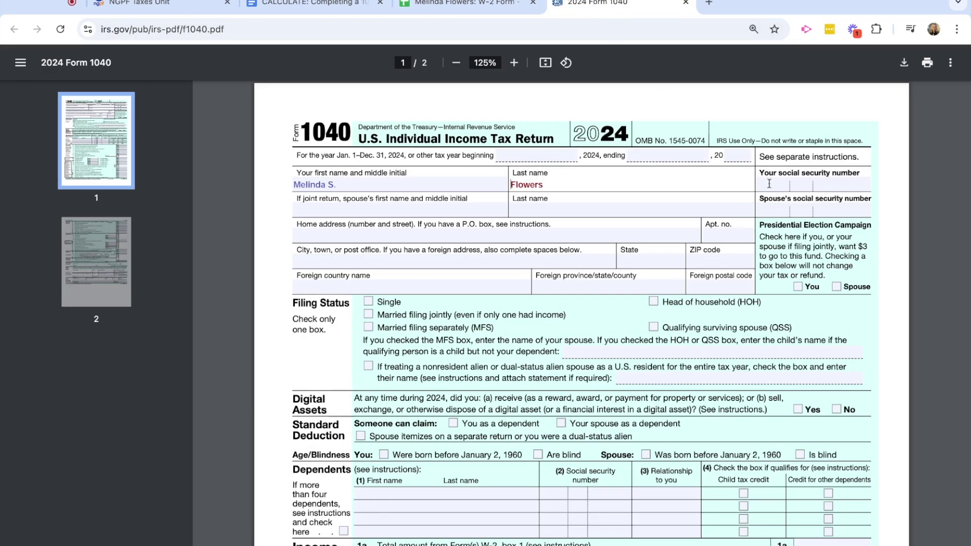
click(811, 187)
Enter the taxpayer's street address from the W-2 as the 1040 home address.
click(345, 235)
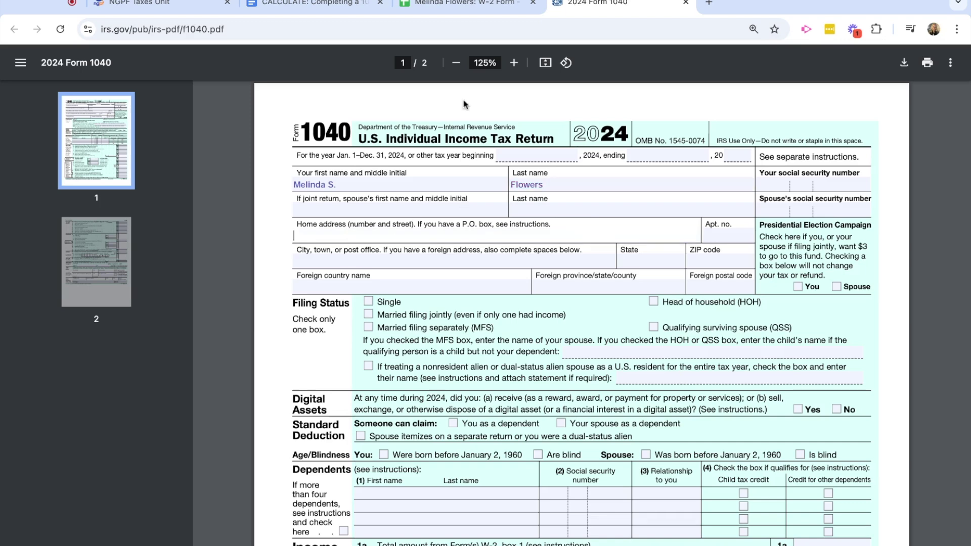
click(464, 5)
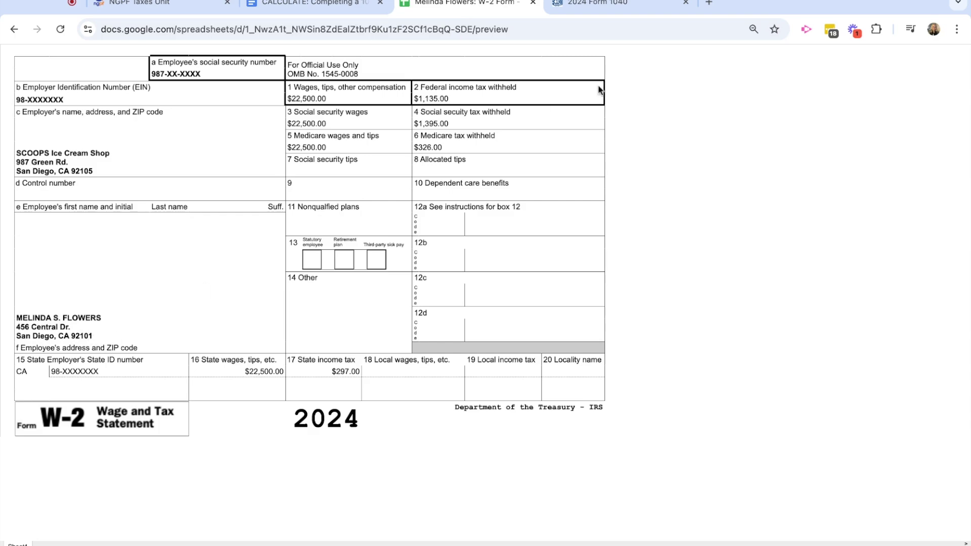
click(599, 7)
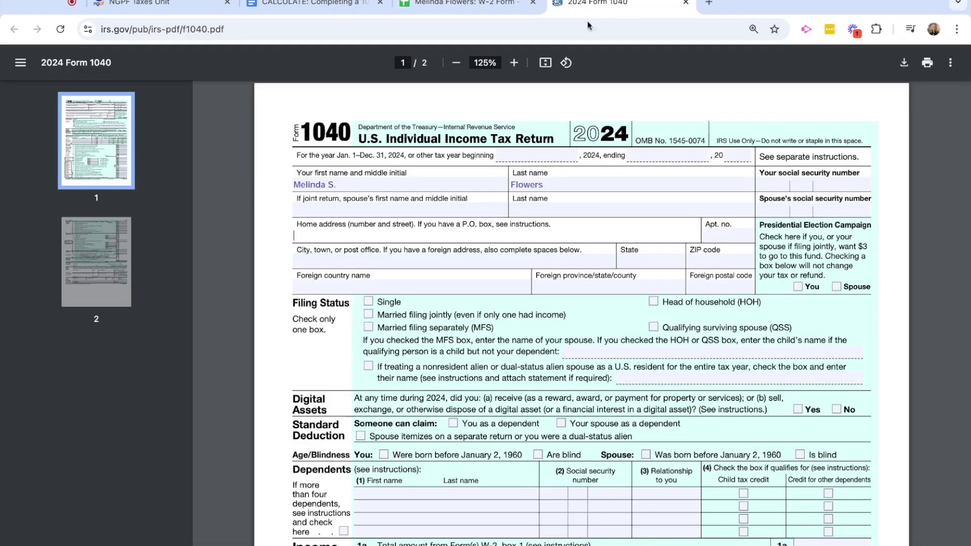
click(328, 238)
Fill in the taxpayer's city, state and ZIP code, then confirm them against the W-2.
click(328, 263)
text(San Dieg)
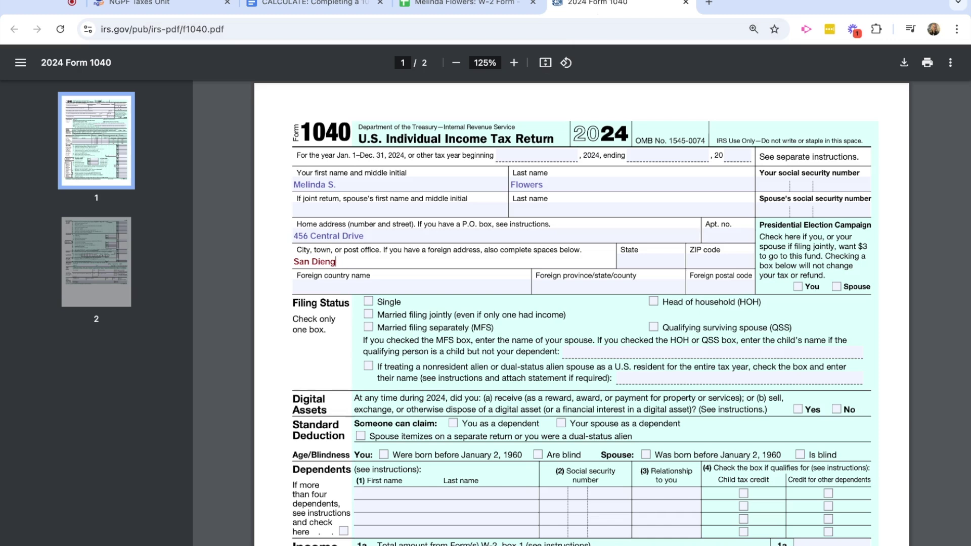
key(BackSpace)
key(BackSpace)
text(go)
click(633, 262)
text(CA)
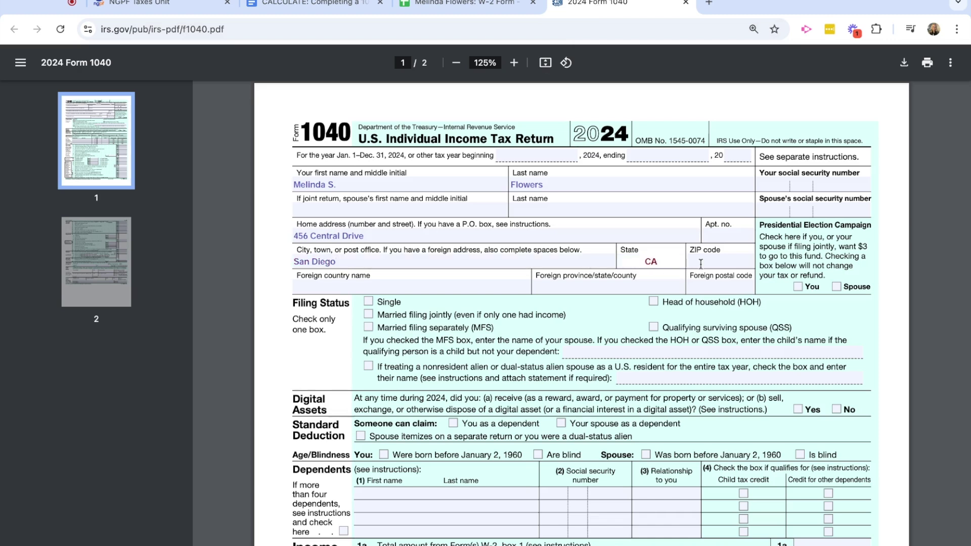
click(701, 264)
text(92101)
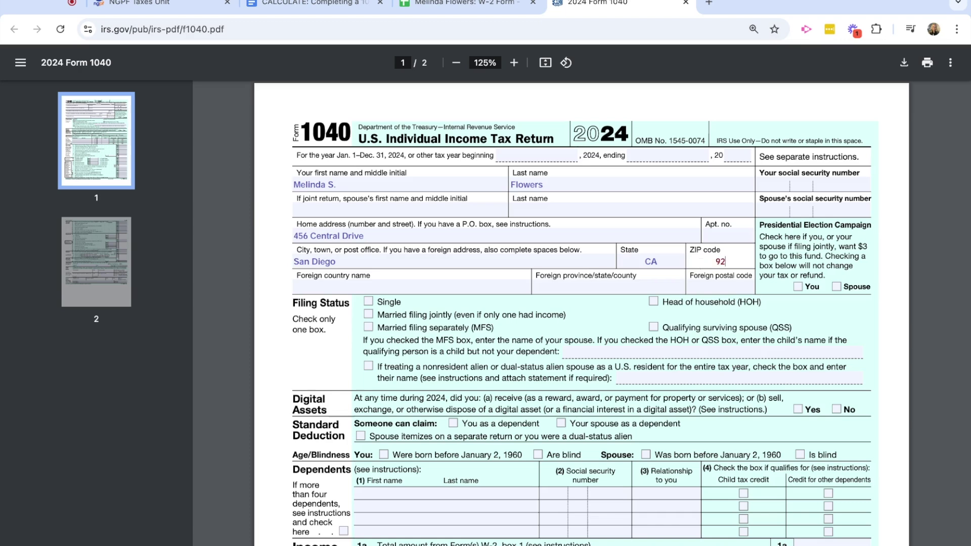
click(473, 4)
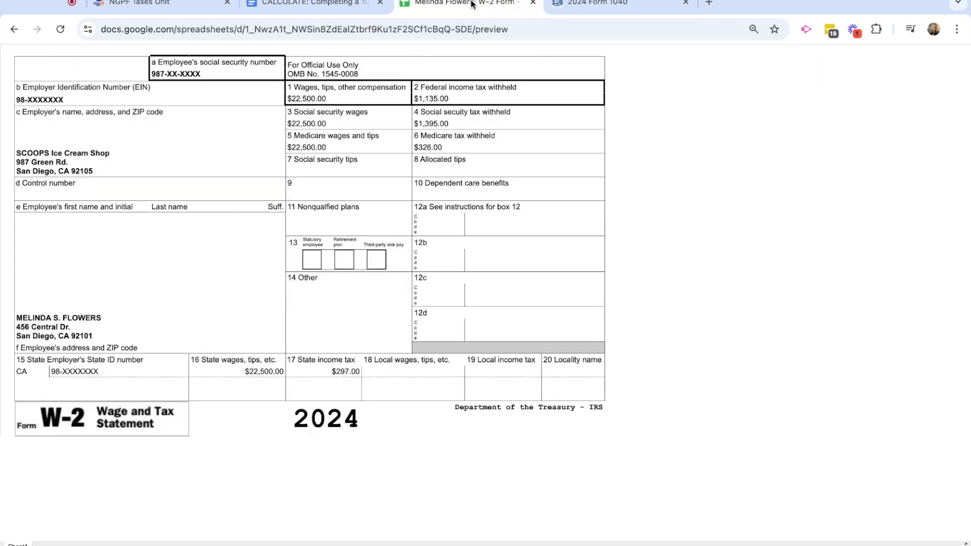
click(624, 10)
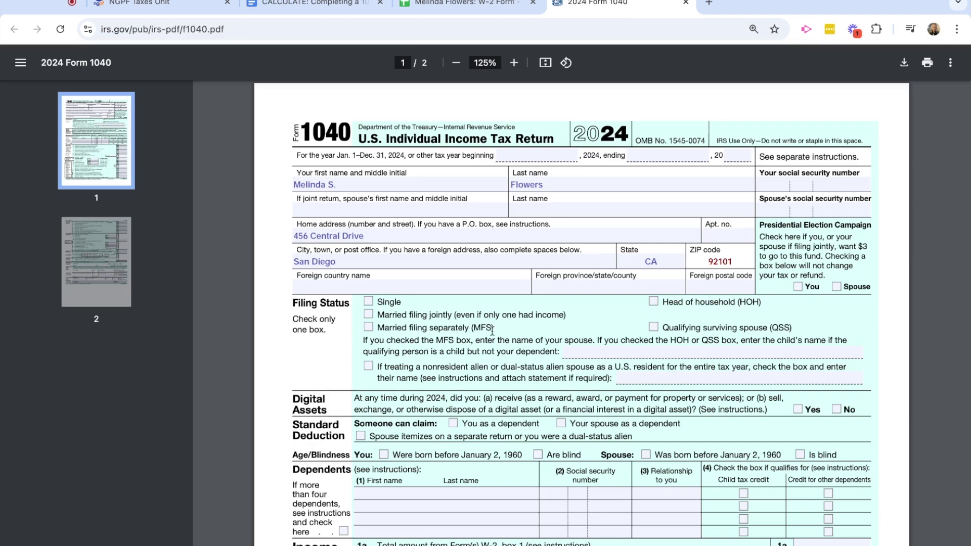
scroll(492, 331, down, 2)
Mark Single as the filing status after rereading the activity instructions.
scroll(492, 330, down, 1)
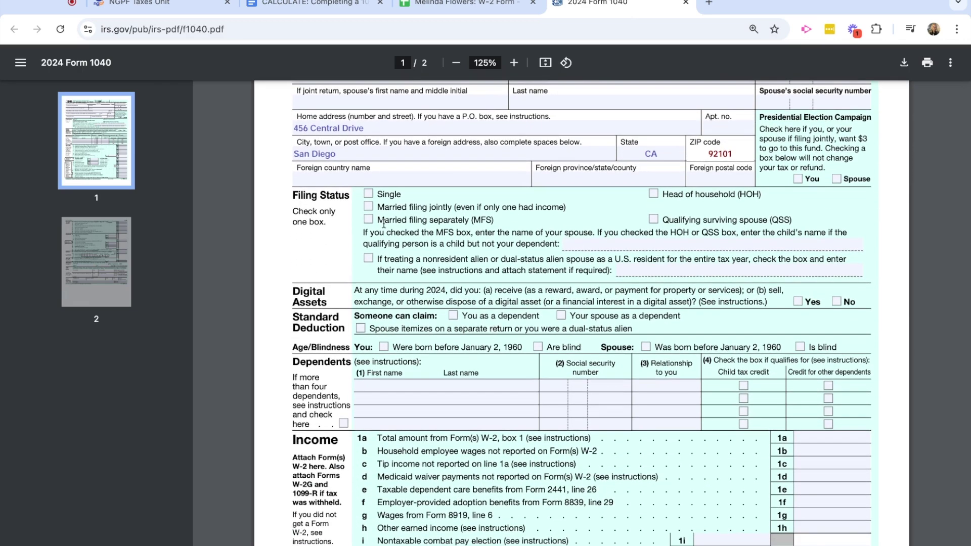
click(308, 7)
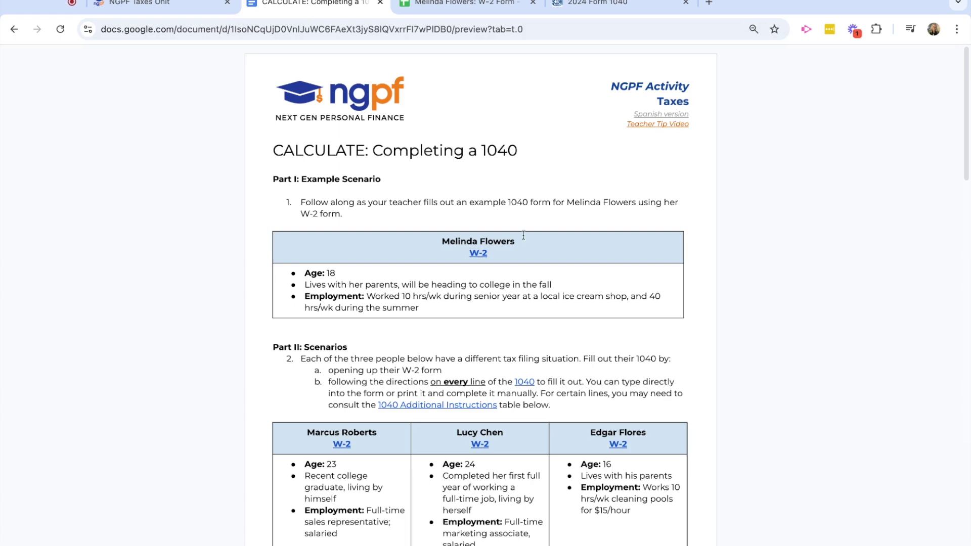
click(632, 8)
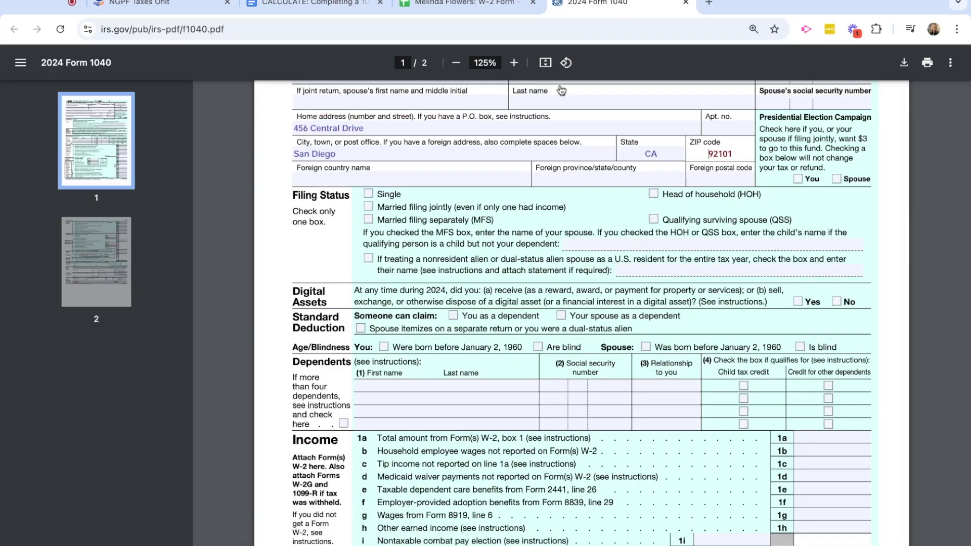
click(369, 196)
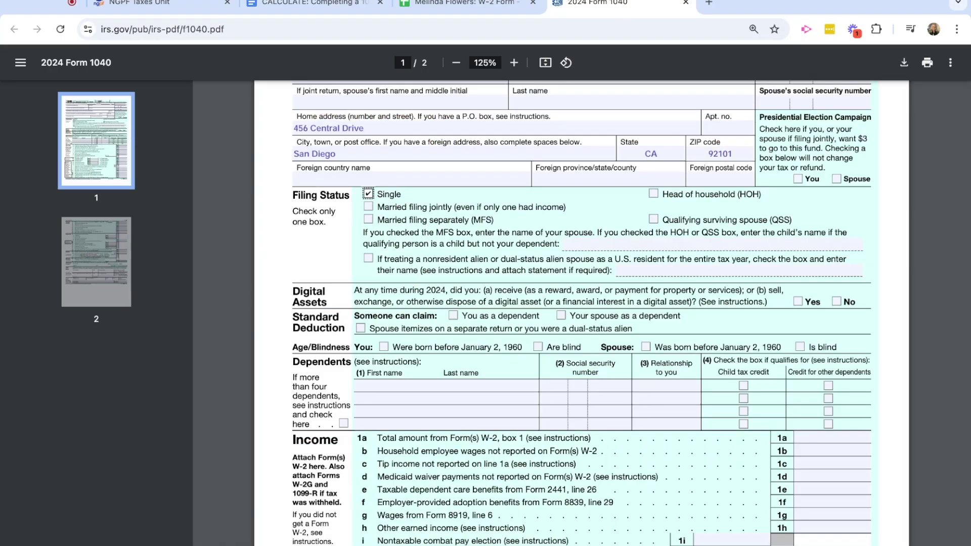
Answer No to the digital assets question, per the assignment instructions.
scroll(438, 270, down, 2)
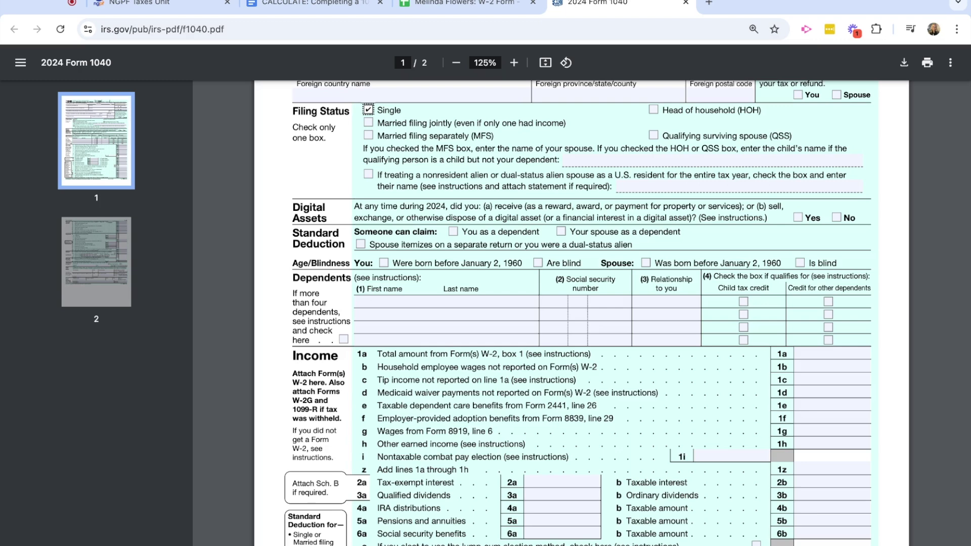
click(319, 4)
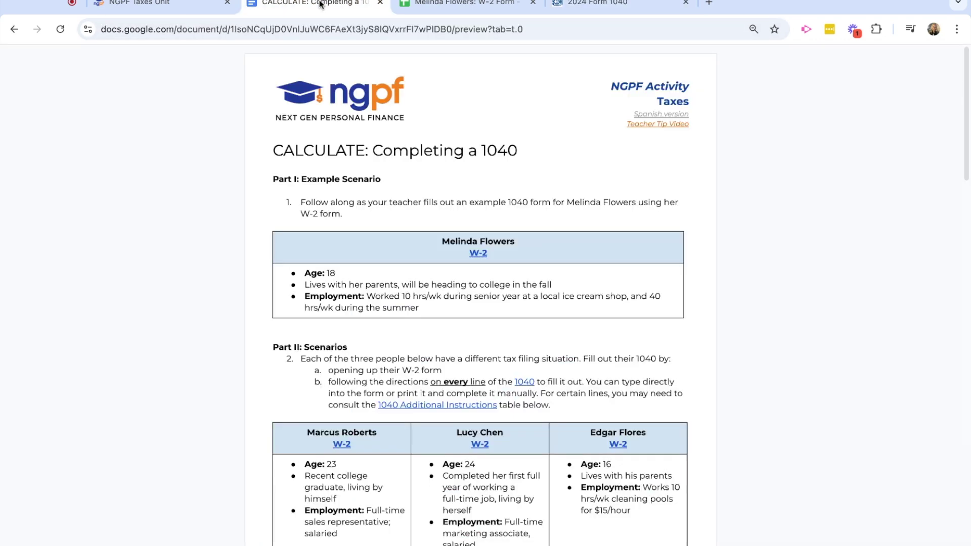
scroll(182, 399, down, 10)
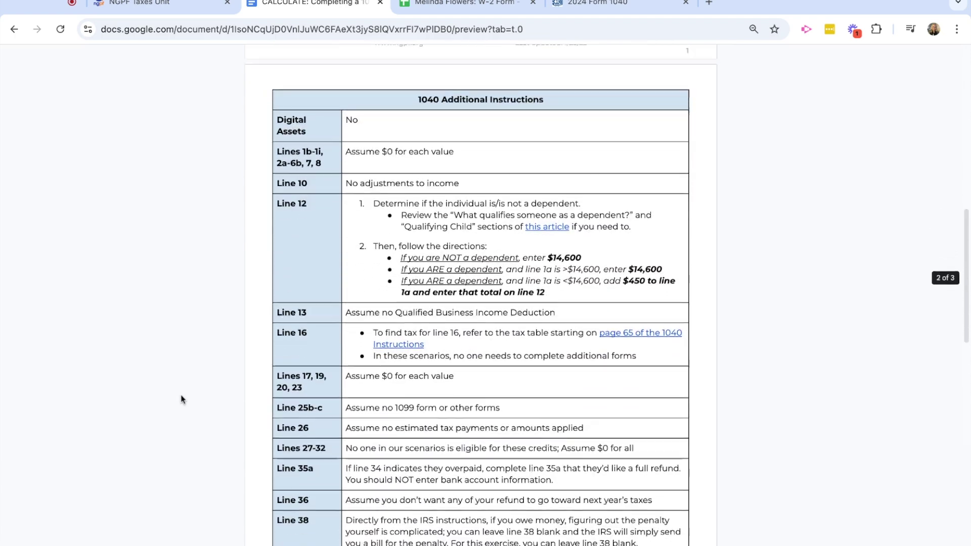
scroll(182, 399, down, 1)
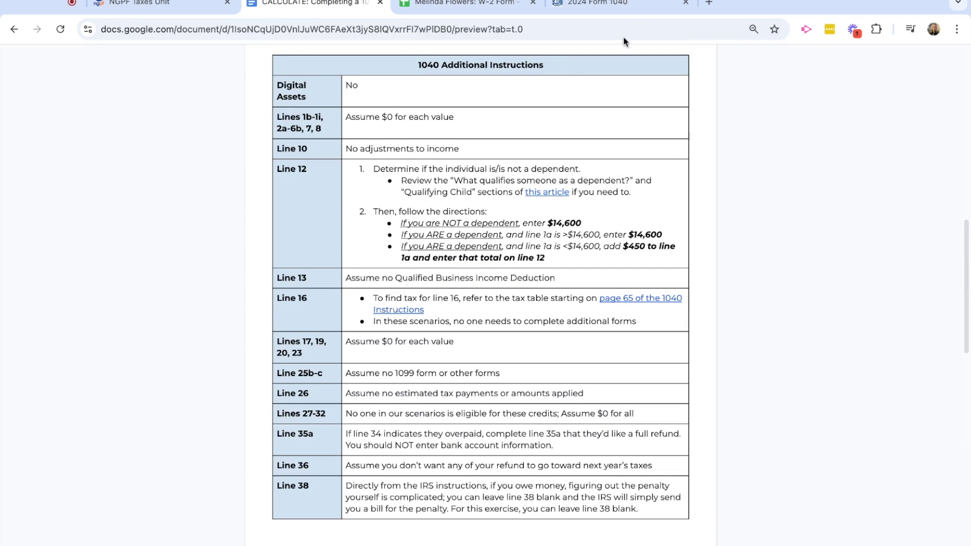
click(620, 4)
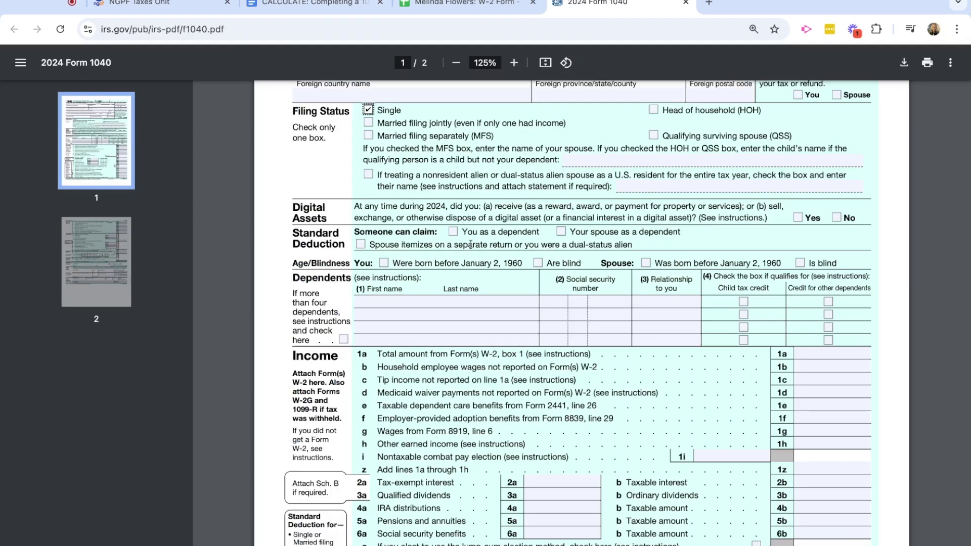
click(837, 219)
Check the 'Someone can claim you as a dependent' box.
scroll(445, 274, down, 1)
scroll(444, 274, down, 1)
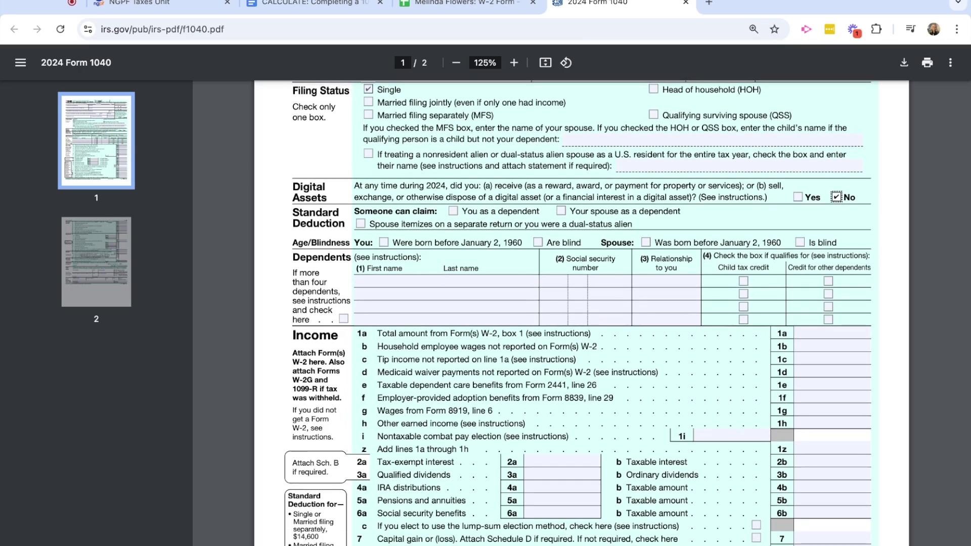
click(320, 5)
scroll(221, 297, up, 15)
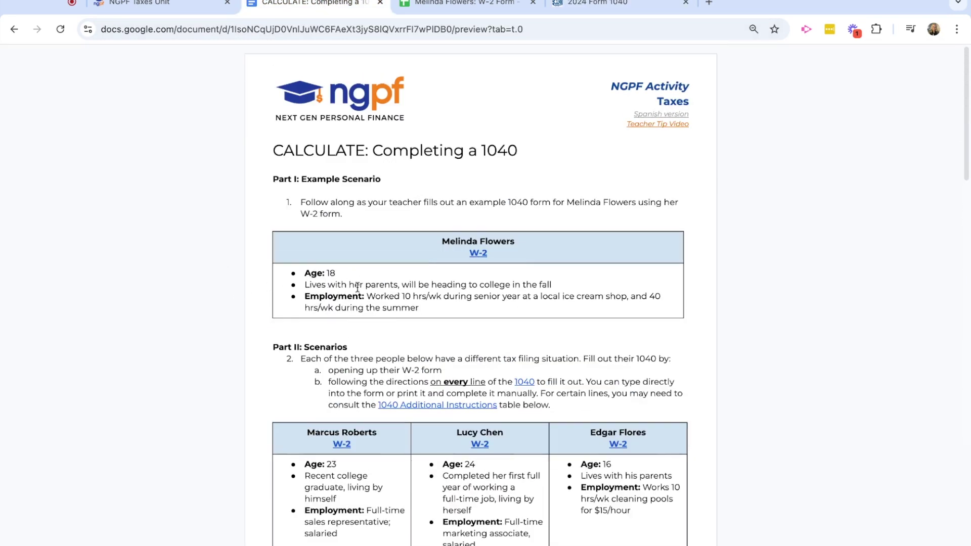
click(600, 7)
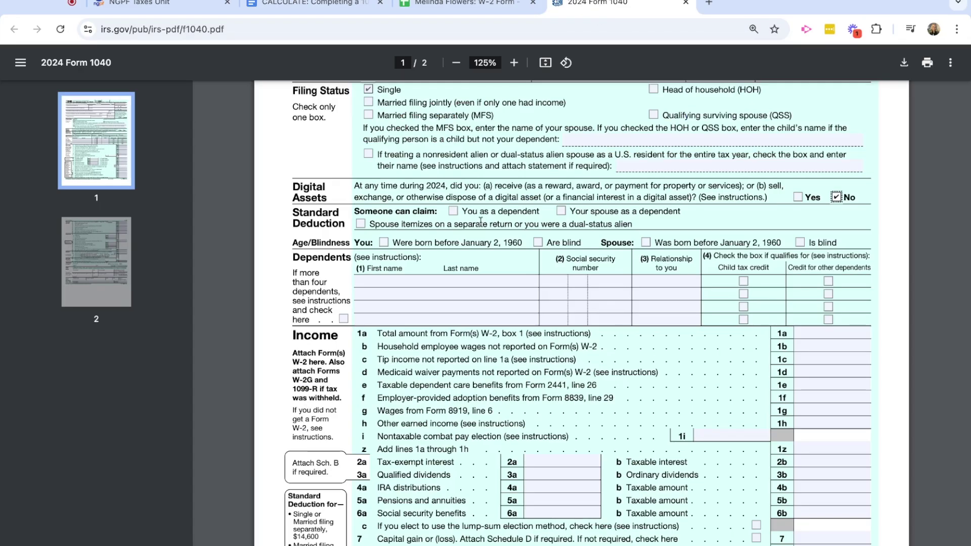
click(454, 213)
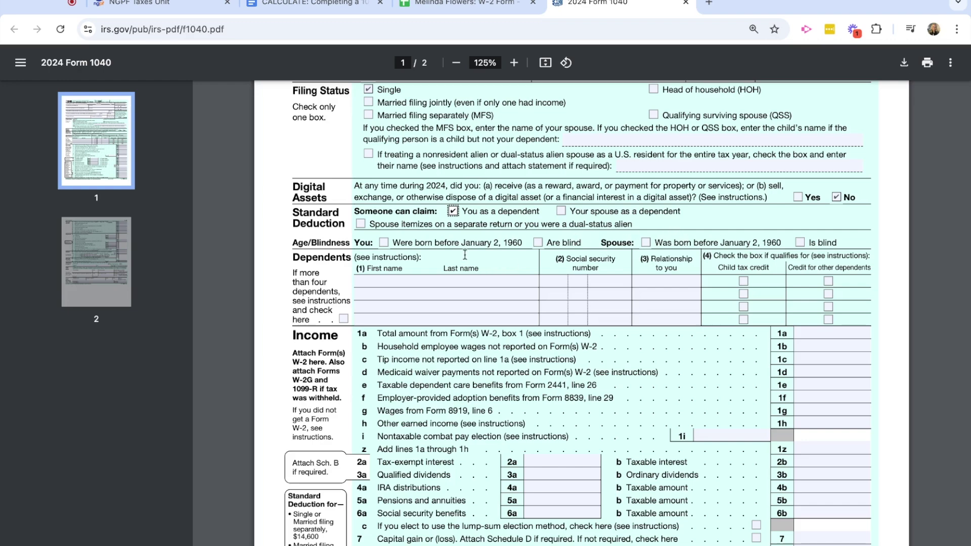
scroll(464, 254, down, 3)
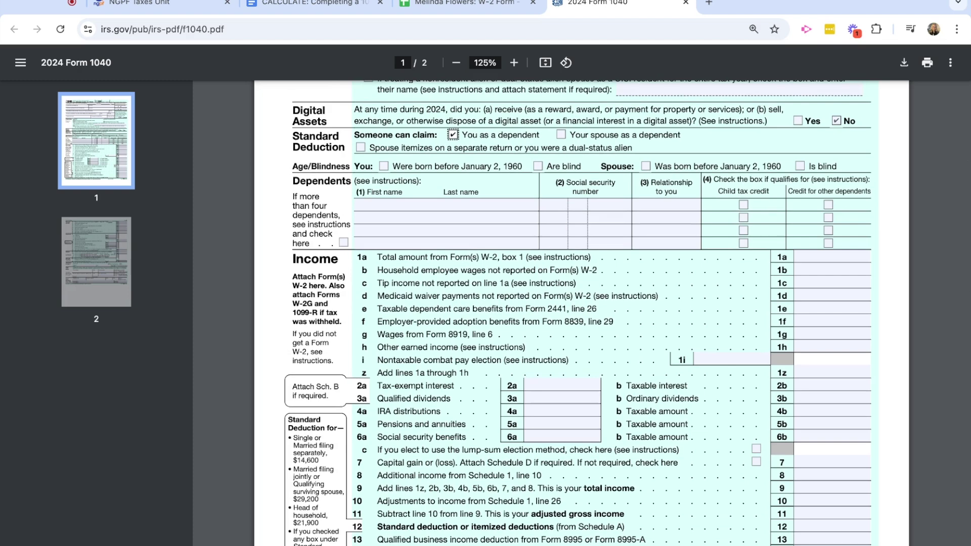
Scroll to the 1040 Income section, then view the W-2's $22,500.00 box 1 wages.
scroll(469, 148, down, 1)
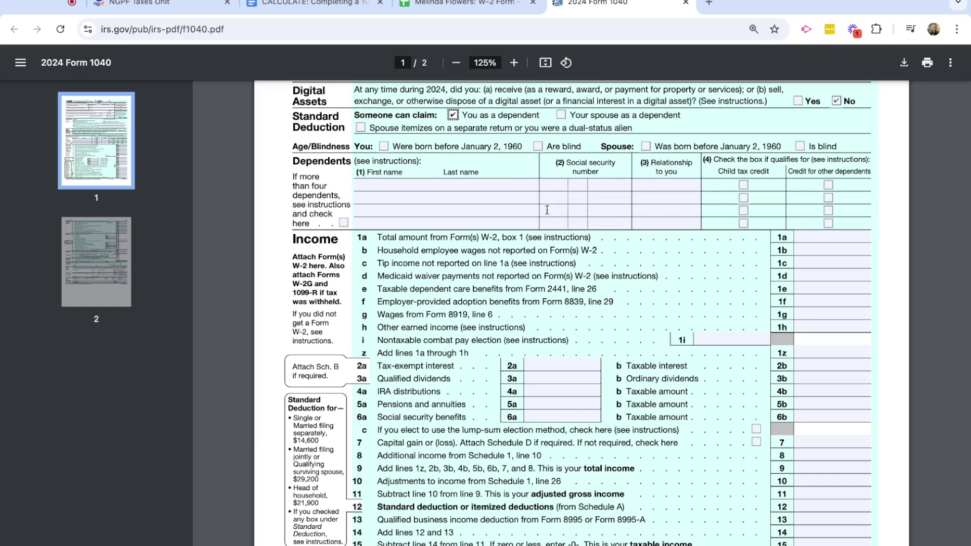
scroll(511, 222, up, 2)
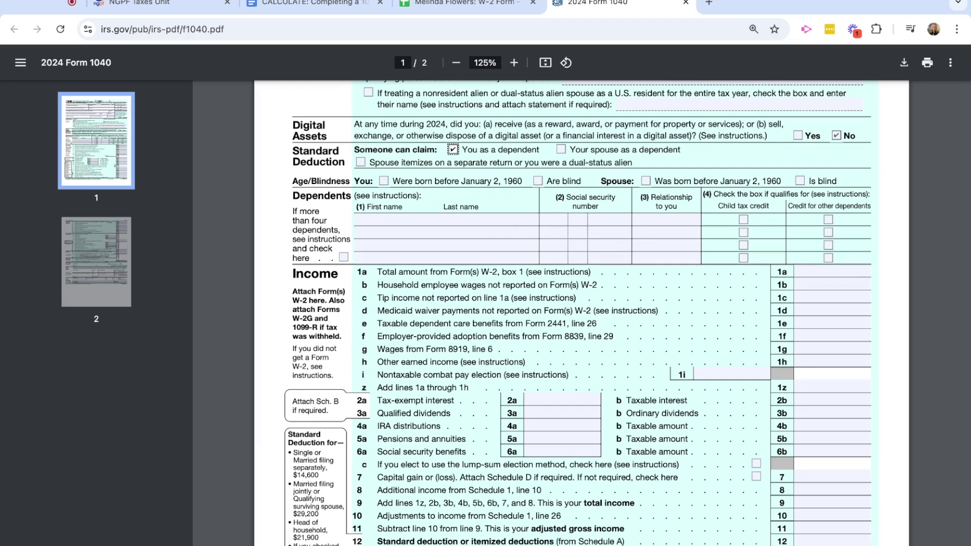
scroll(487, 304, down, 5)
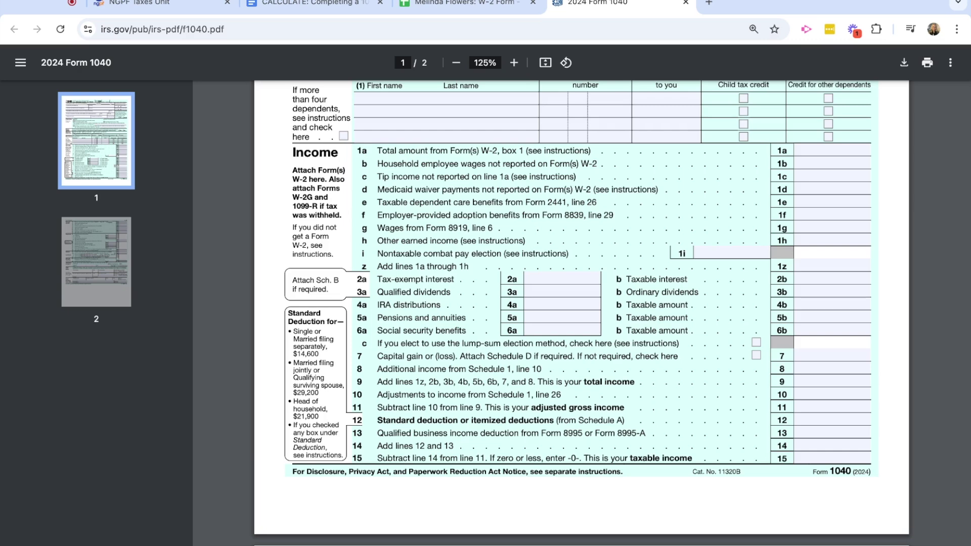
click(468, 7)
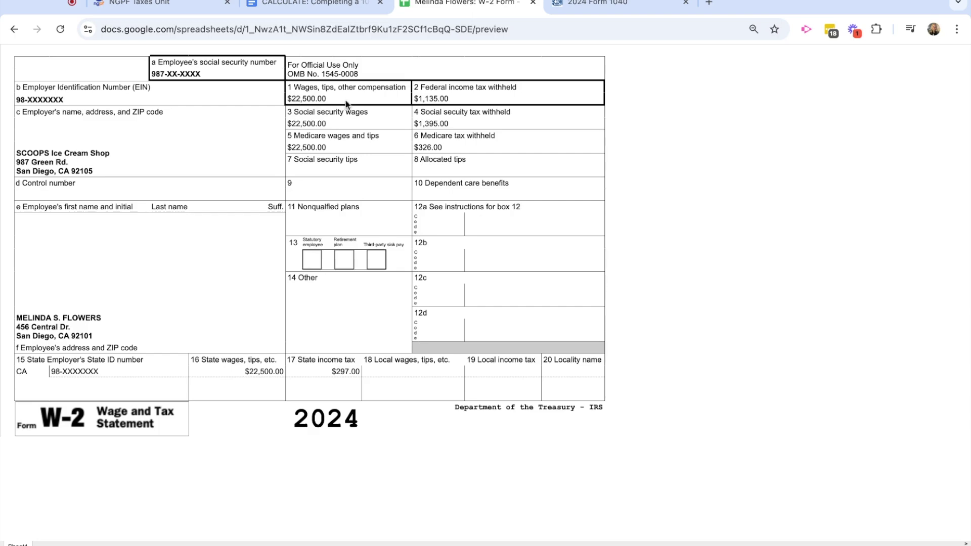
Enter 22,500 wages on line 1a, 0 on lines 1b–1i, and 22,500 on line 1z.
click(587, 9)
click(818, 150)
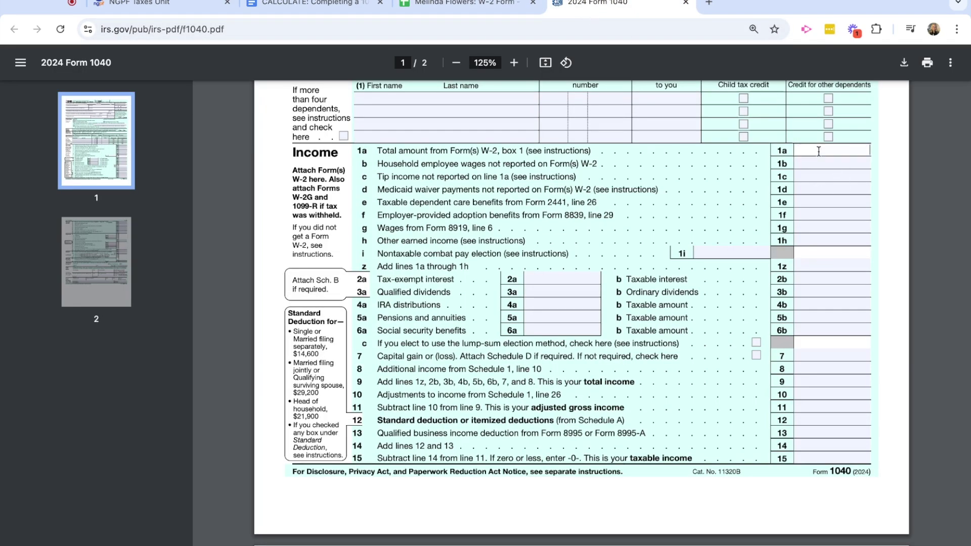
text(22,500)
click(841, 160)
text(0)
click(843, 175)
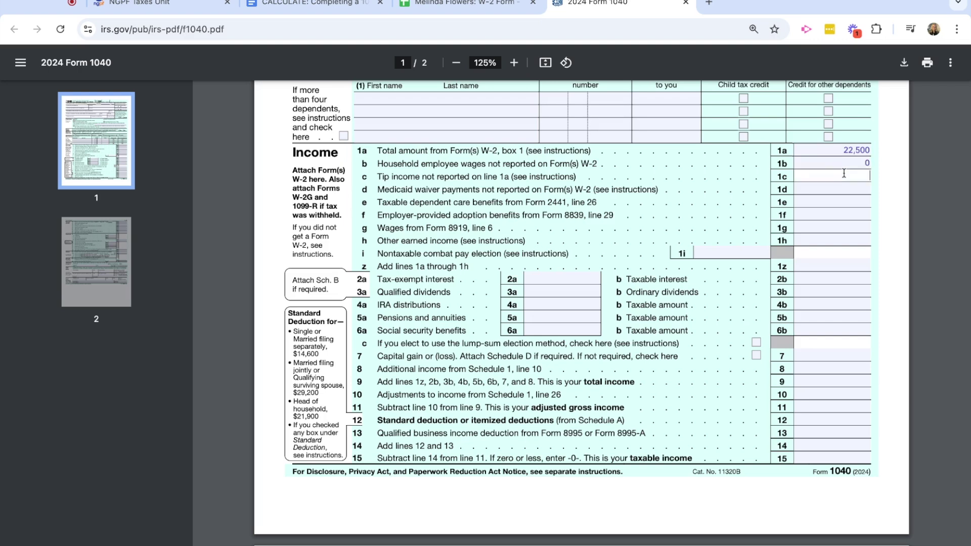
text(0)
click(842, 188)
text(0)
click(842, 201)
text(0)
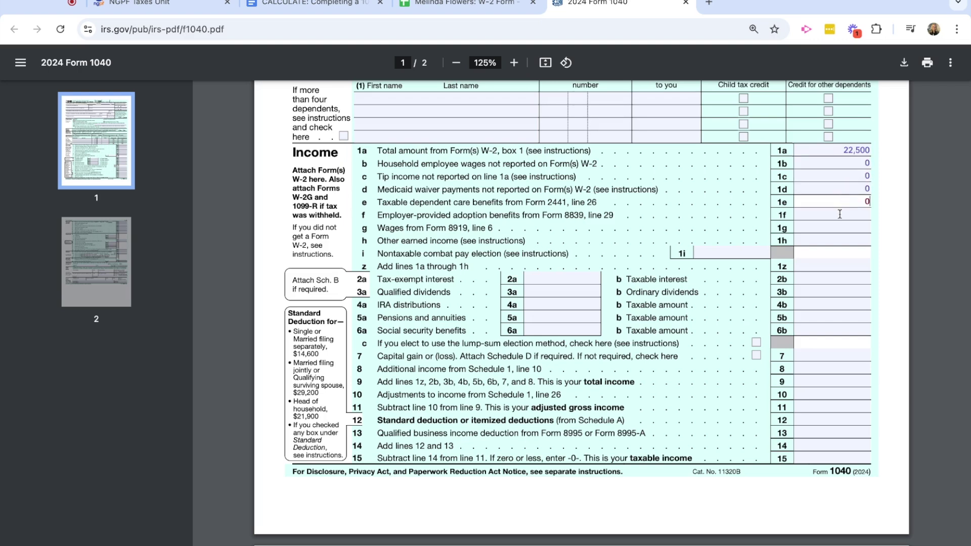
click(839, 214)
text(0)
click(837, 229)
text(0)
click(834, 241)
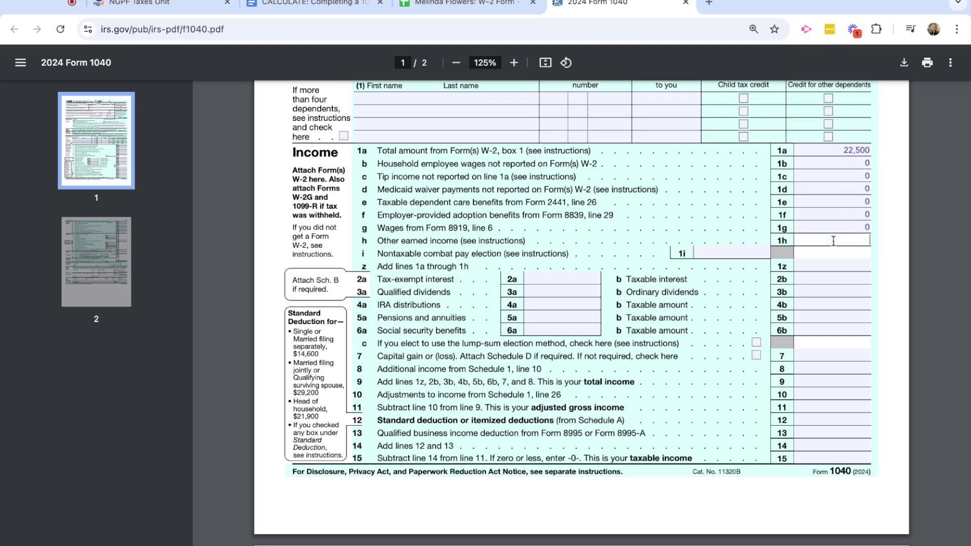
text(0)
click(725, 254)
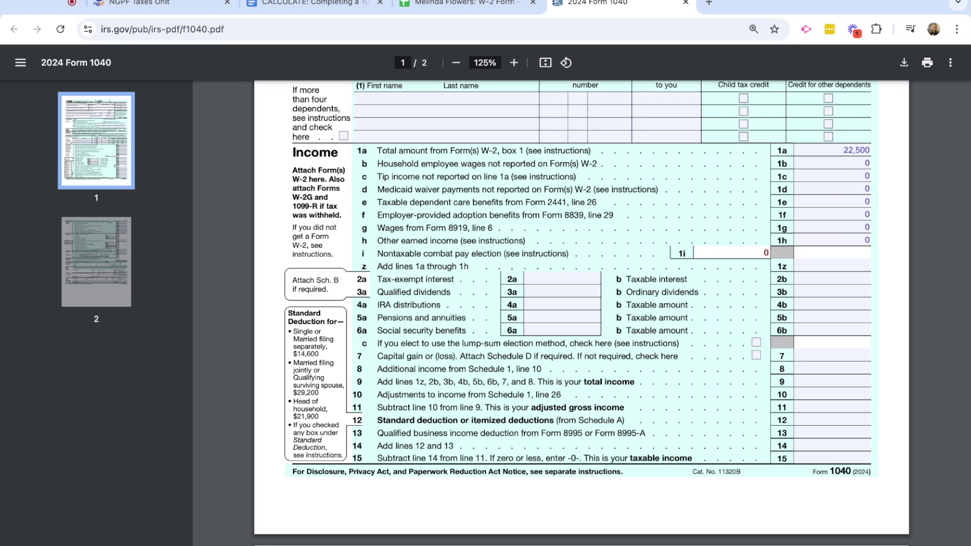
click(817, 266)
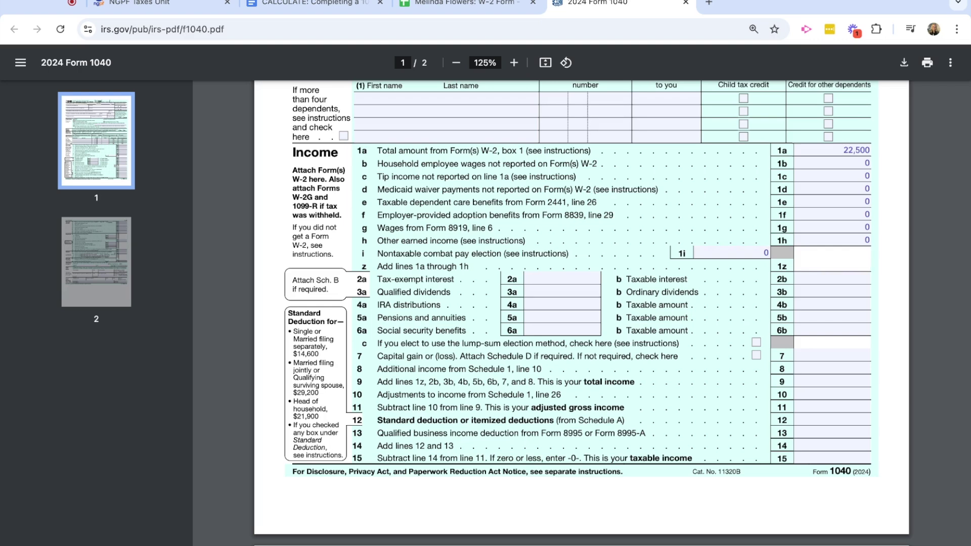
text(22,500)
Enter 0 on lines 2a, 3a, 4a, 5a and 6a.
click(554, 276)
text(0)
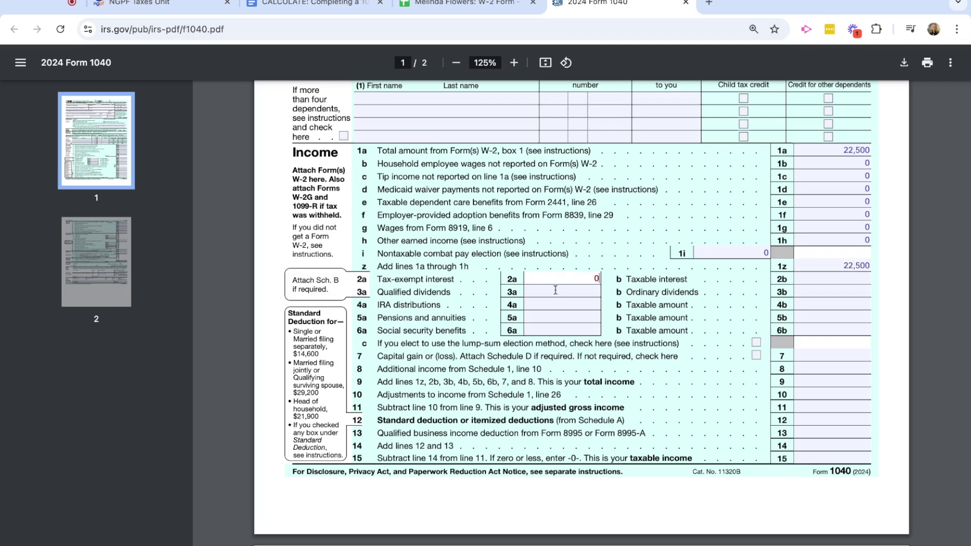
click(554, 290)
text(0)
click(563, 302)
text(0)
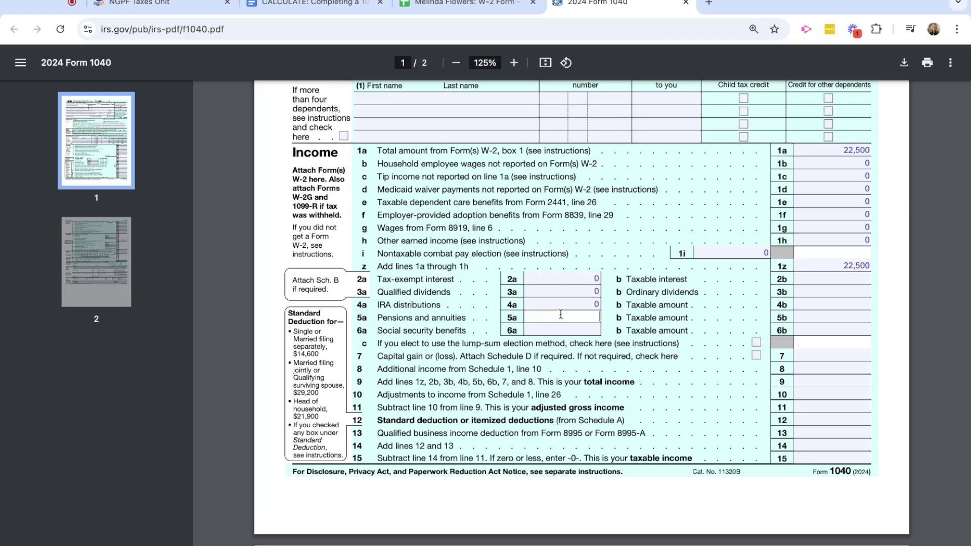
text(0)
click(558, 331)
text(0)
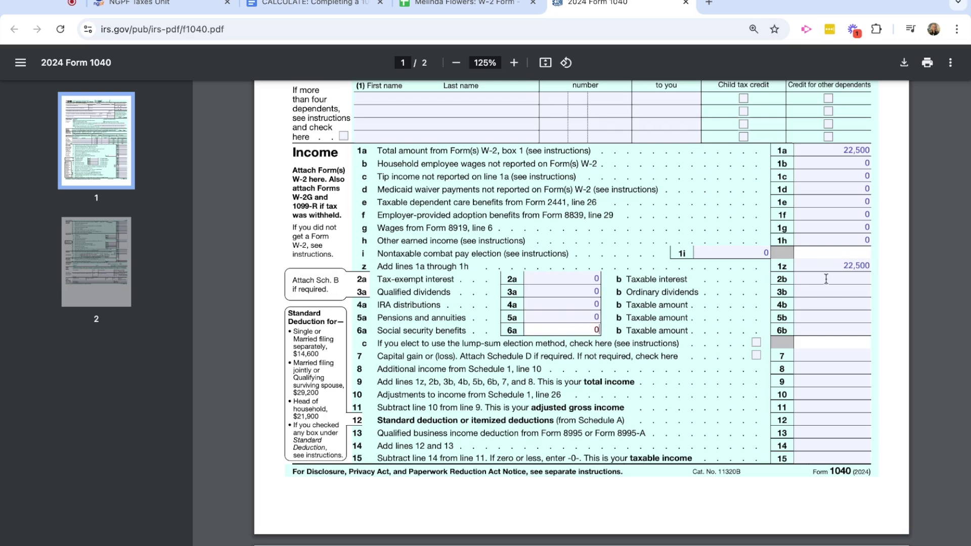
Enter 0 on lines 2b, 3b, 4b, 5b and 6b.
click(825, 279)
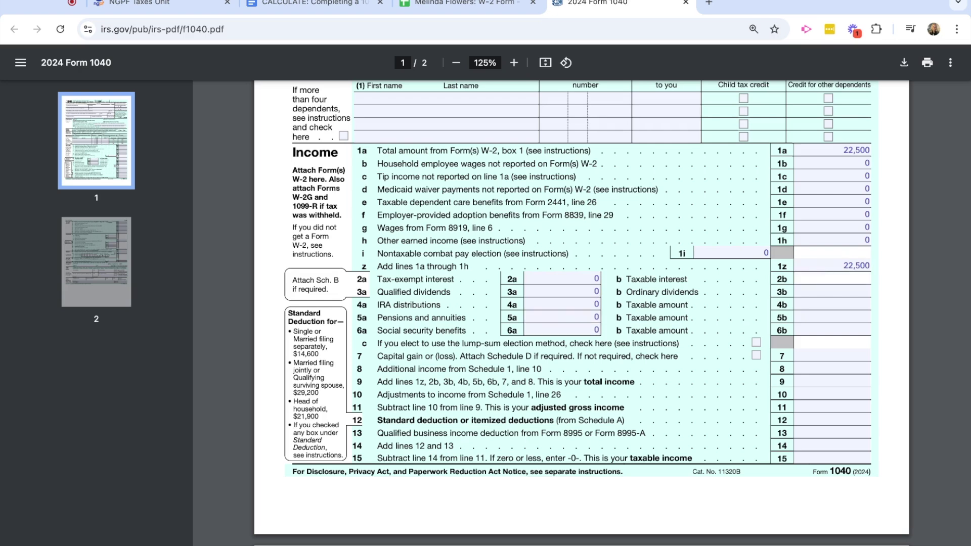
text(0)
click(828, 291)
text(0)
click(824, 304)
text(0)
click(822, 318)
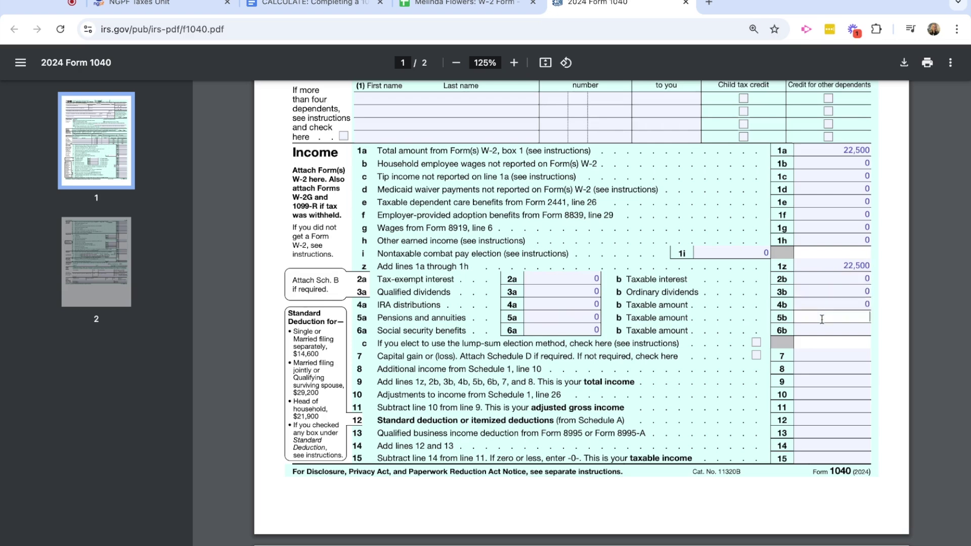
text(0)
click(819, 331)
text(0)
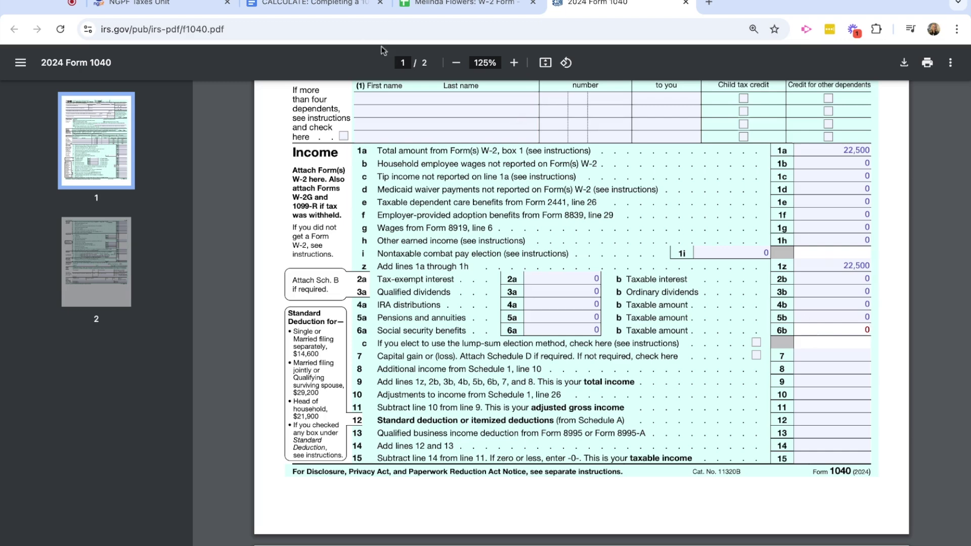
click(311, 6)
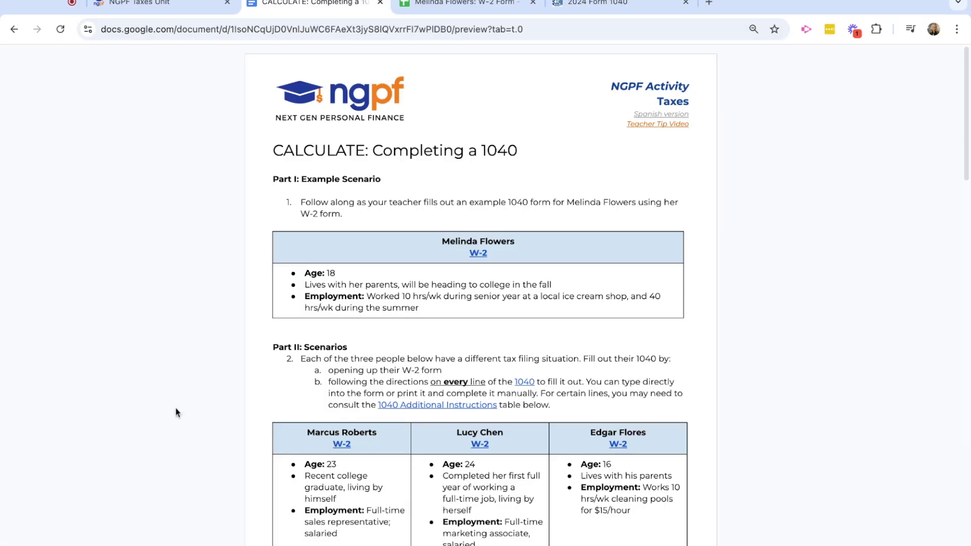
Scroll the assignment document to the 1040 Additional Instructions table.
scroll(177, 412, down, 15)
scroll(175, 408, up, 1)
scroll(175, 408, down, 2)
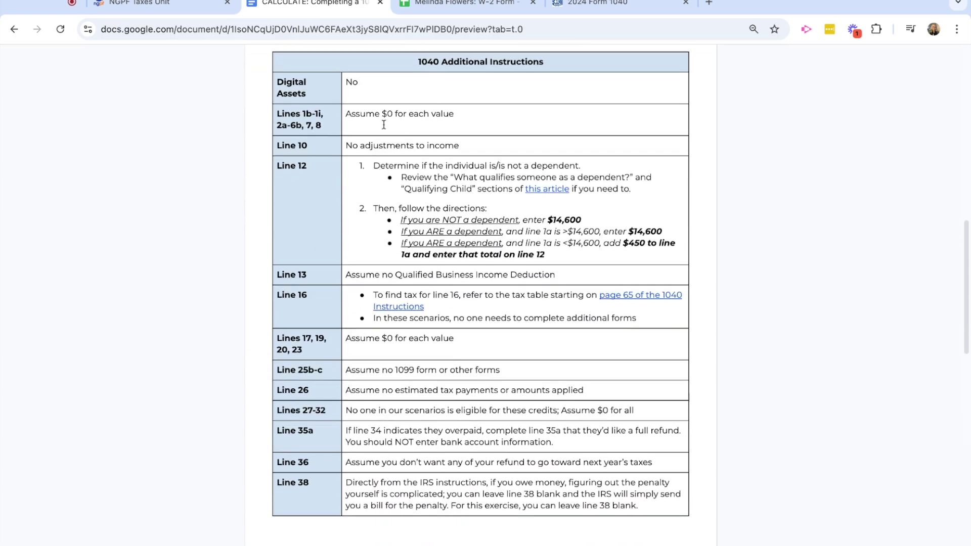
Enter 0 for line 7 capital gain and 0 for line 8.
click(595, 11)
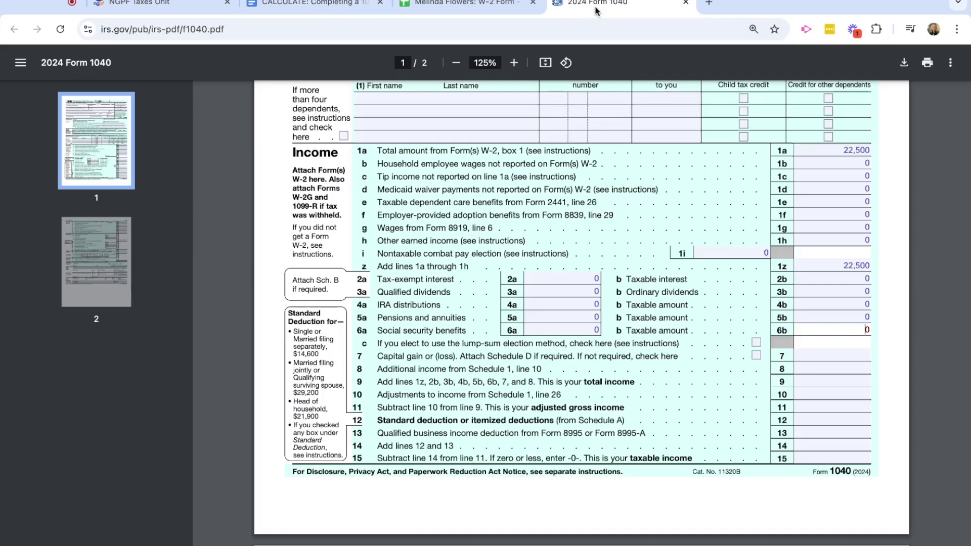
scroll(552, 362, down, 1)
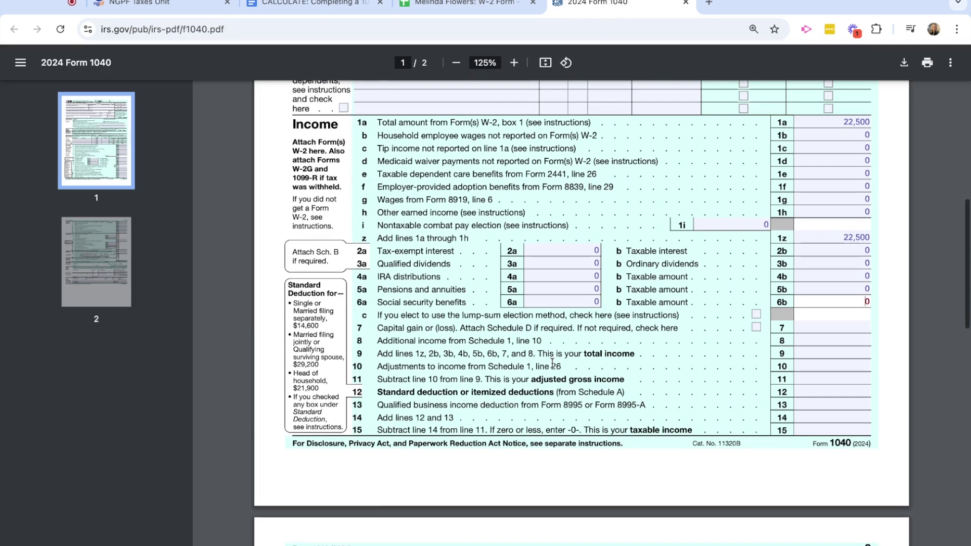
scroll(552, 354, down, 1)
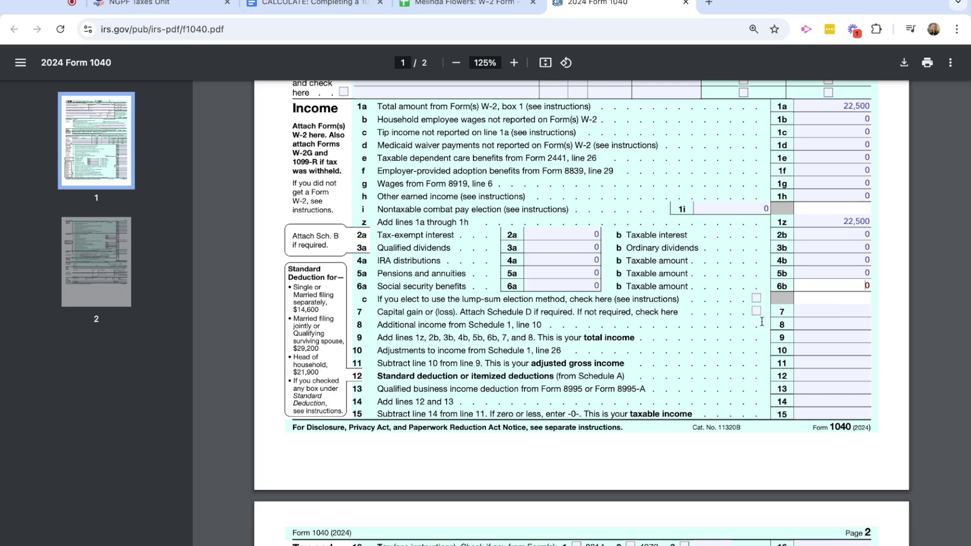
click(838, 312)
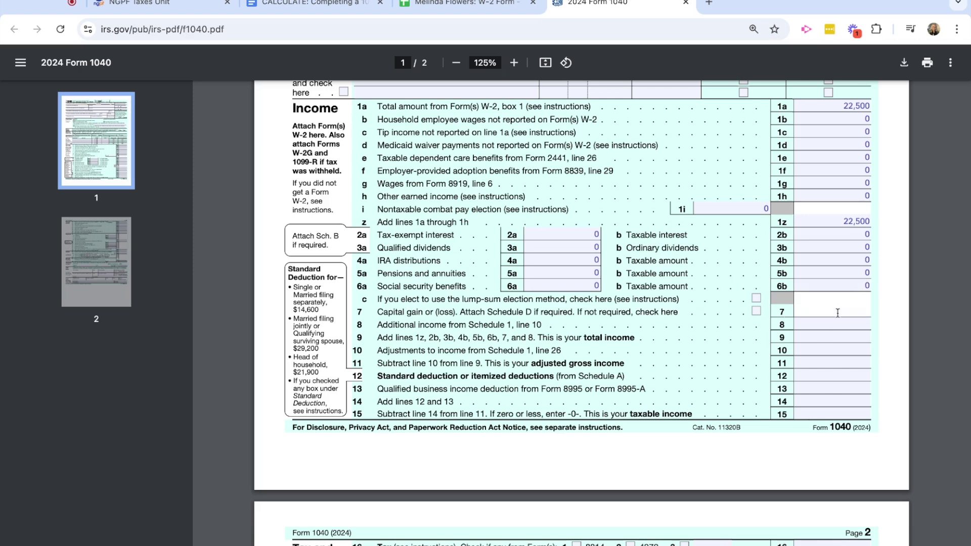
text(0)
key(Tab)
text(0)
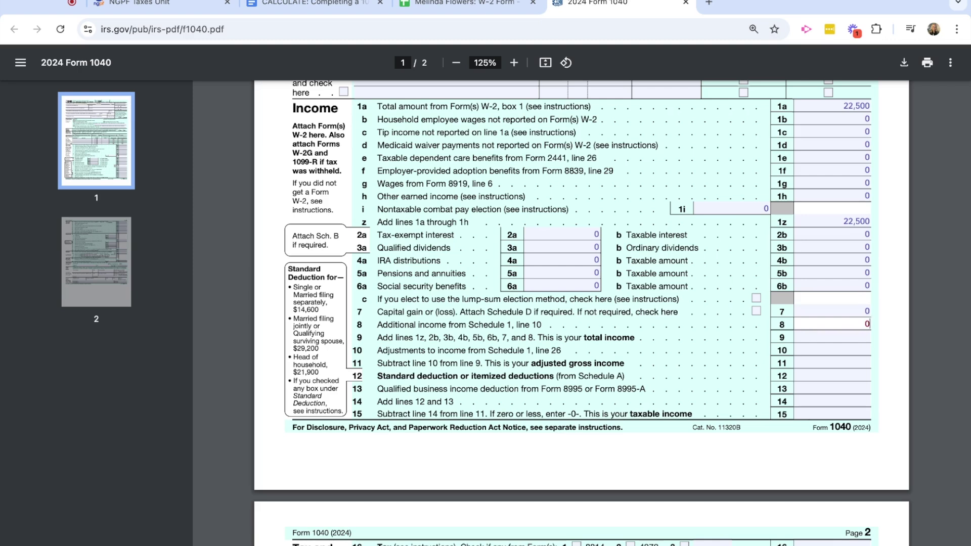
Enter 22,500 total income on line 9, 0 on line 10, and 22,500 on line 11.
click(826, 336)
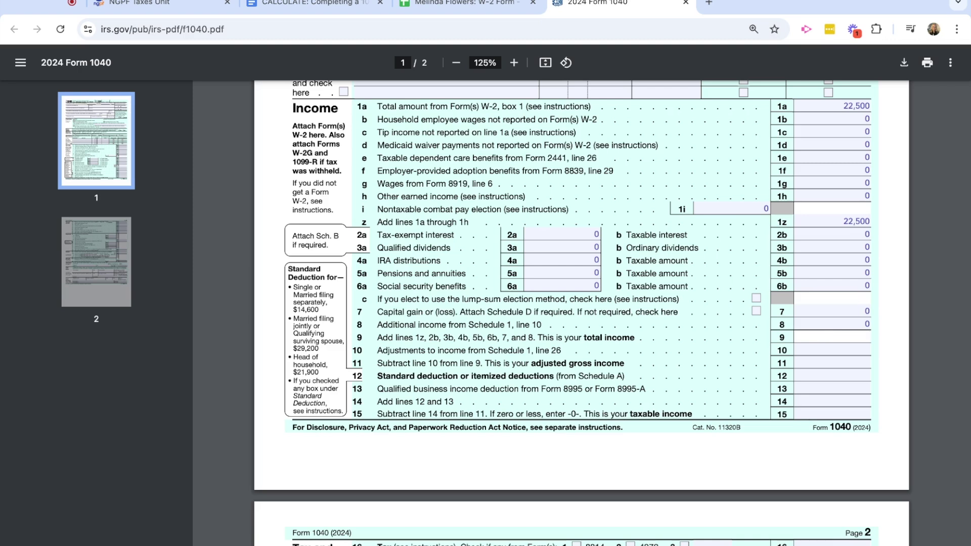
text(22,500)
click(825, 348)
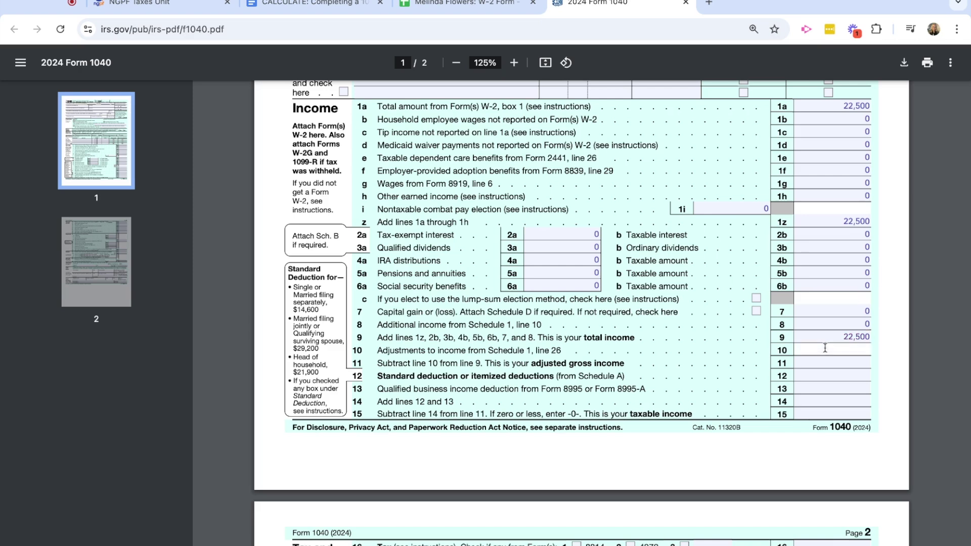
text(0)
click(806, 362)
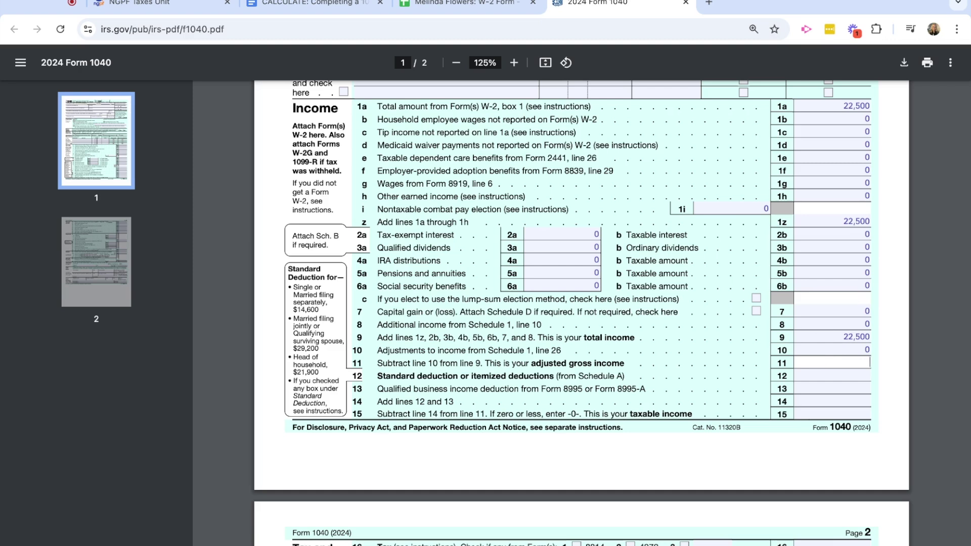
text(00)
Enter 14,600 standard deduction on line 12, 0 on 13, 14,600 on 14, and 7,900 on 15.
click(817, 376)
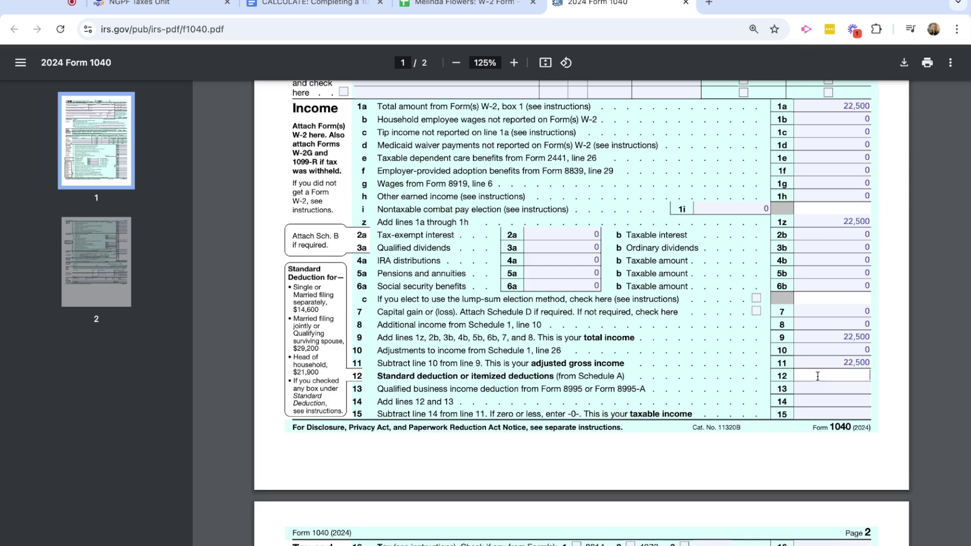
text(14,600)
click(836, 387)
text(0)
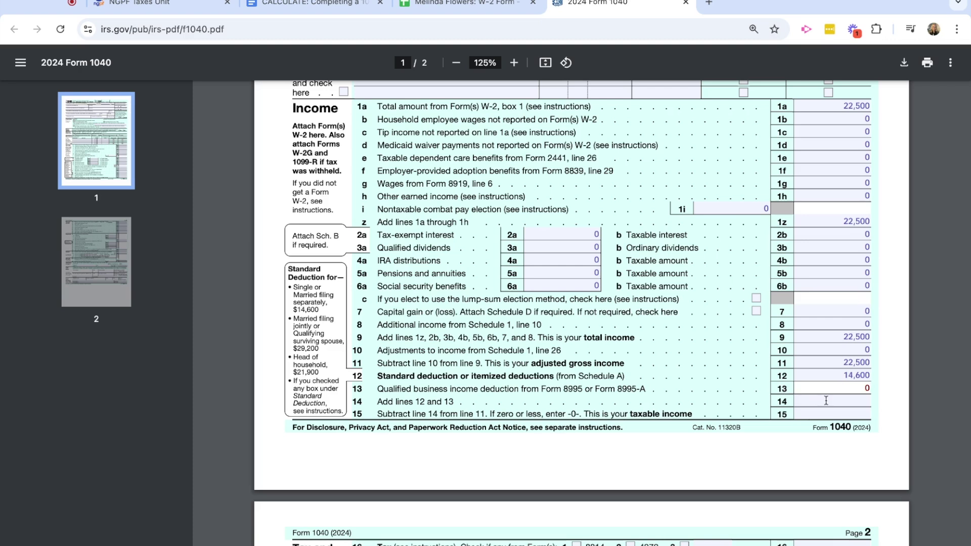
click(825, 401)
text(14,600)
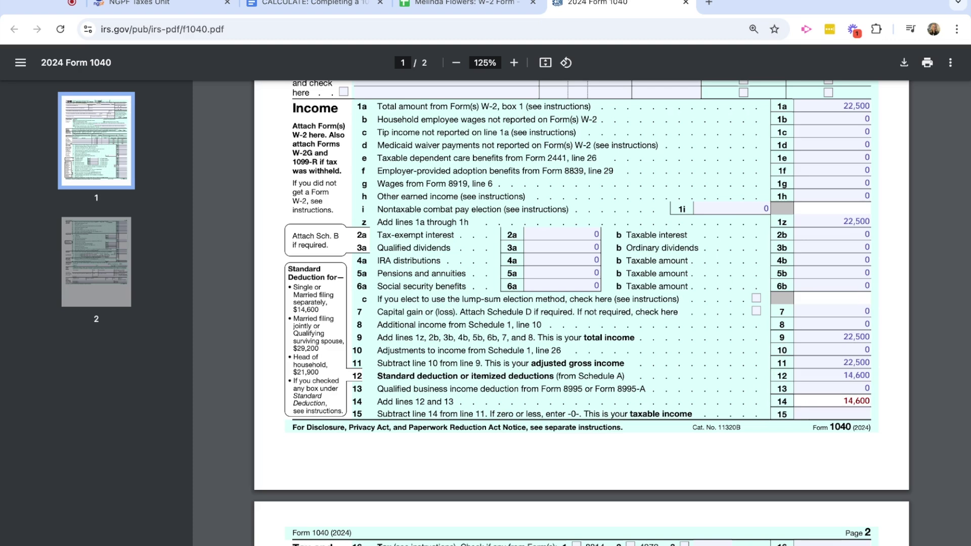
click(822, 415)
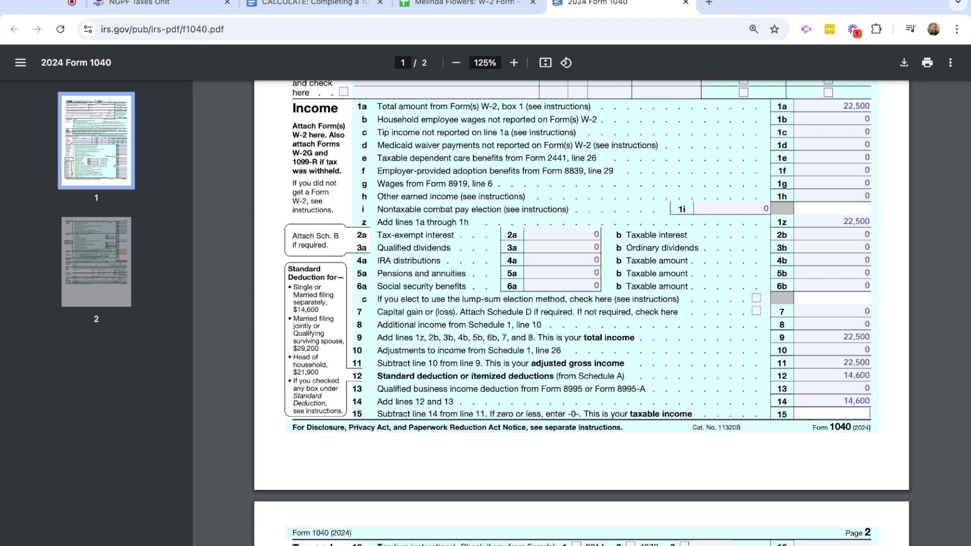
text(7900)
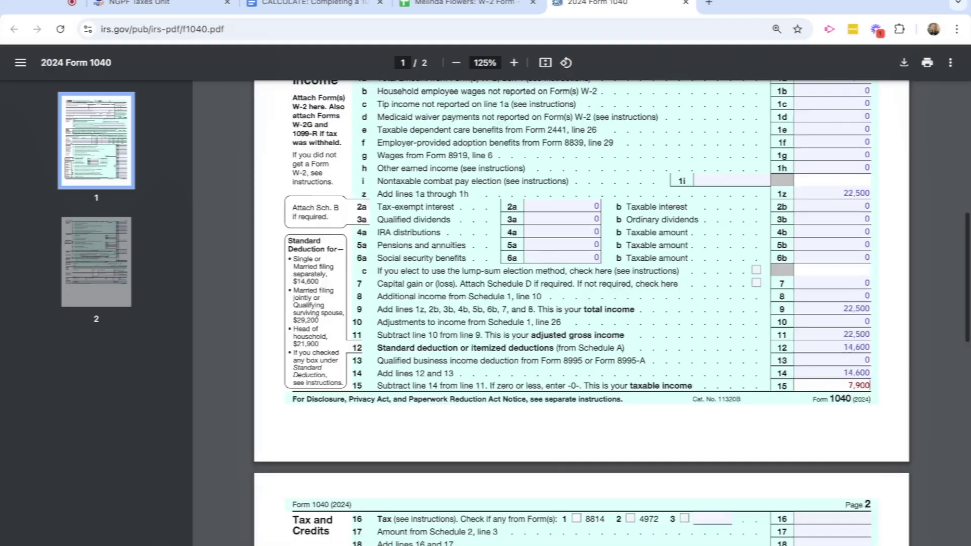
scroll(581, 313, down, 5)
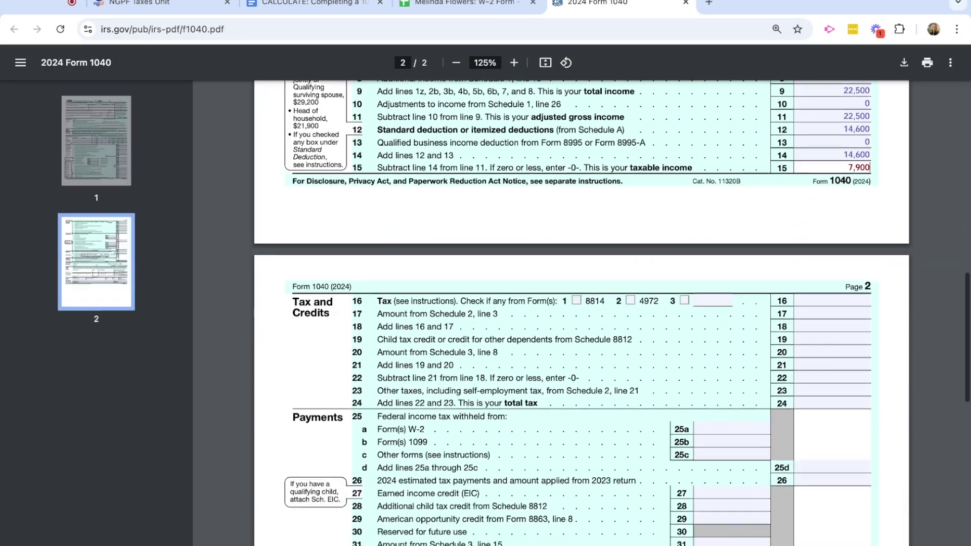
Scroll to the page 2 tax and payments lines, then consult the assignment's 1040 instructions.
scroll(581, 314, down, 1)
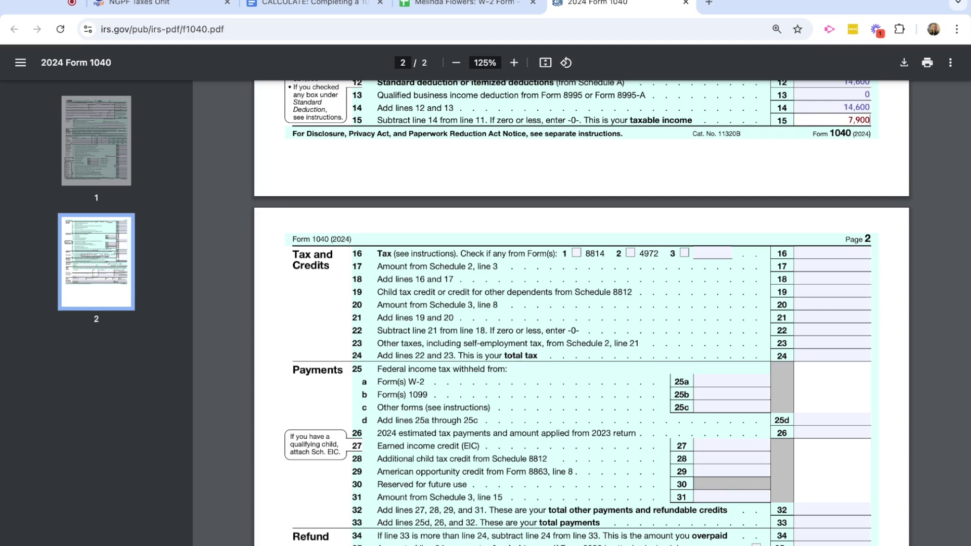
scroll(853, 220, up, 4)
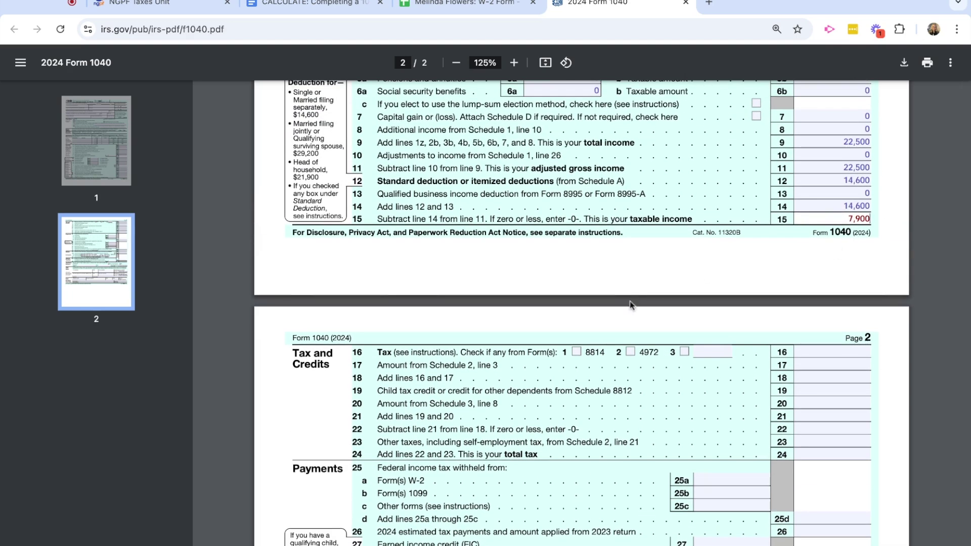
scroll(620, 388, down, 2)
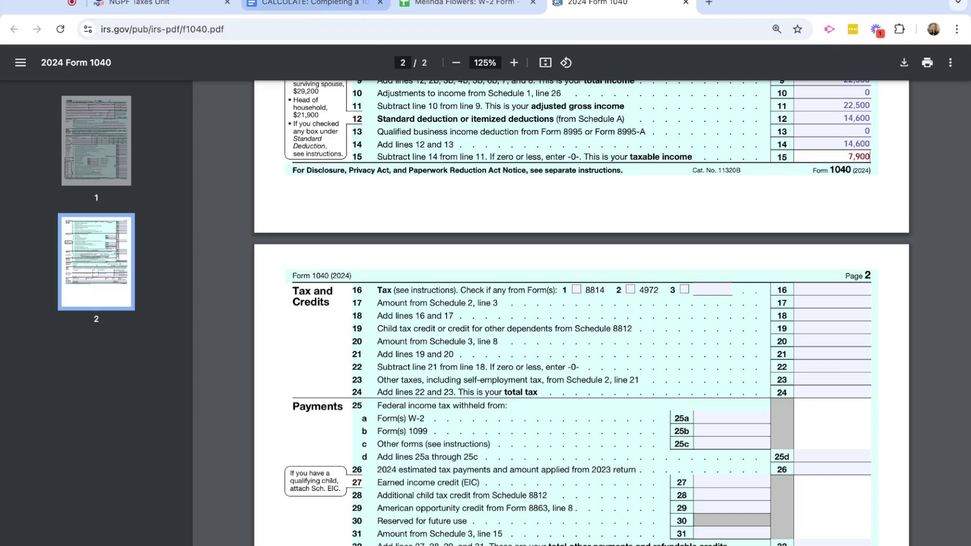
click(316, 10)
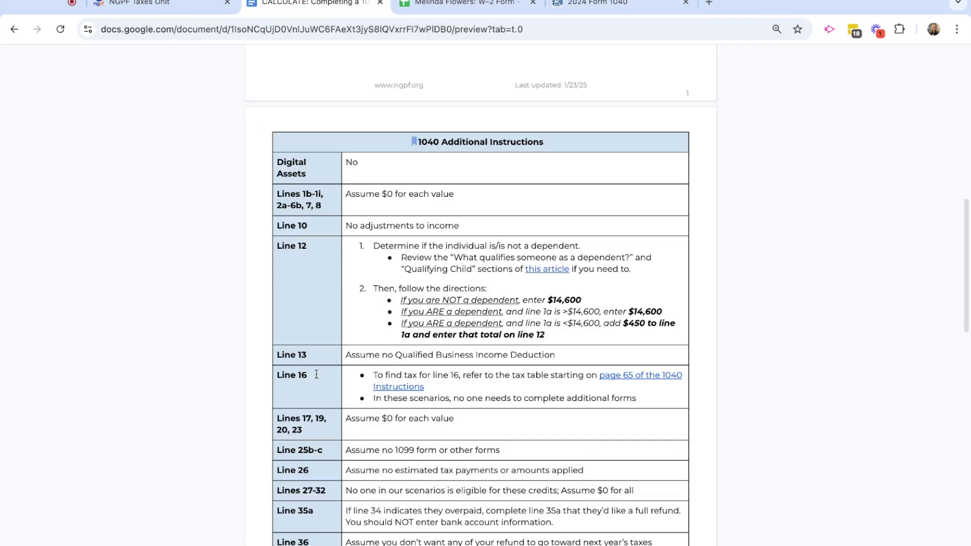
Move between the Form 1040 and the CALCULATE assignment doc to find the Line 16 tax guidance.
scroll(325, 401, down, 1)
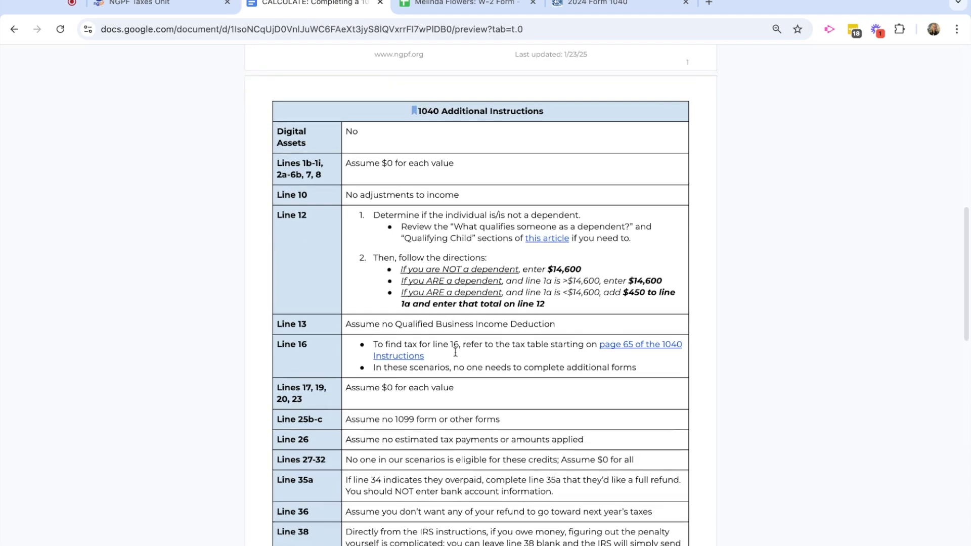
click(591, 5)
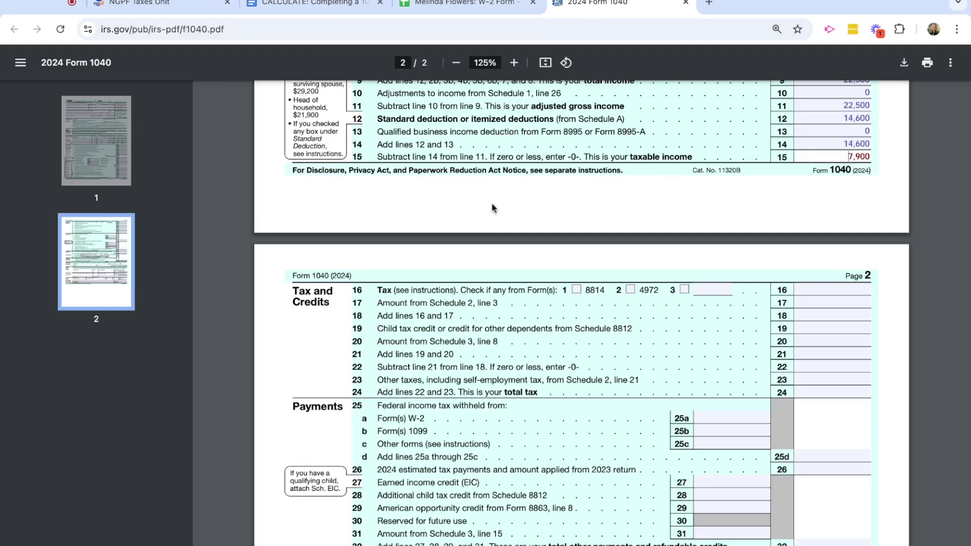
click(337, 10)
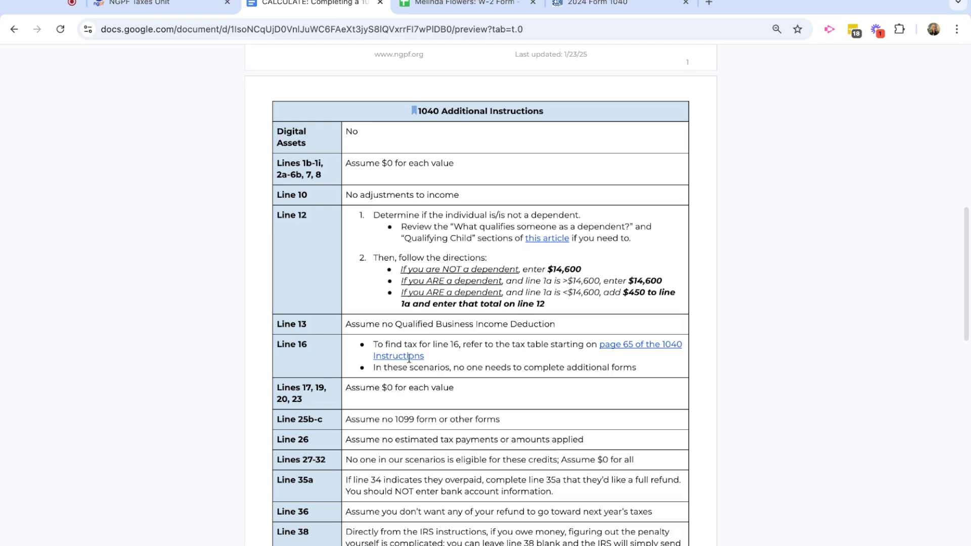
scroll(409, 360, down, 2)
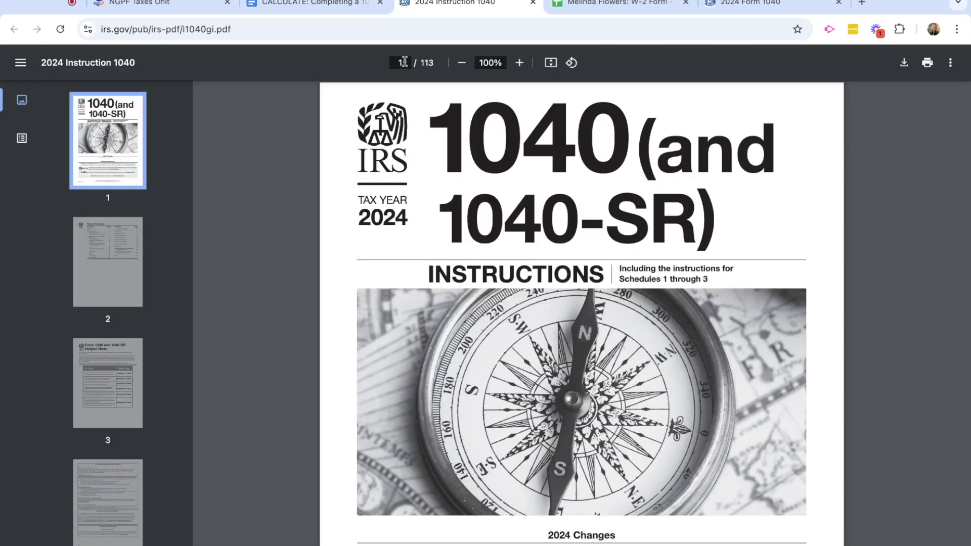
Jump to page 65 of the 1040 instructions, where the 2024 Tax Table is.
click(404, 62)
text(65)
key(Return)
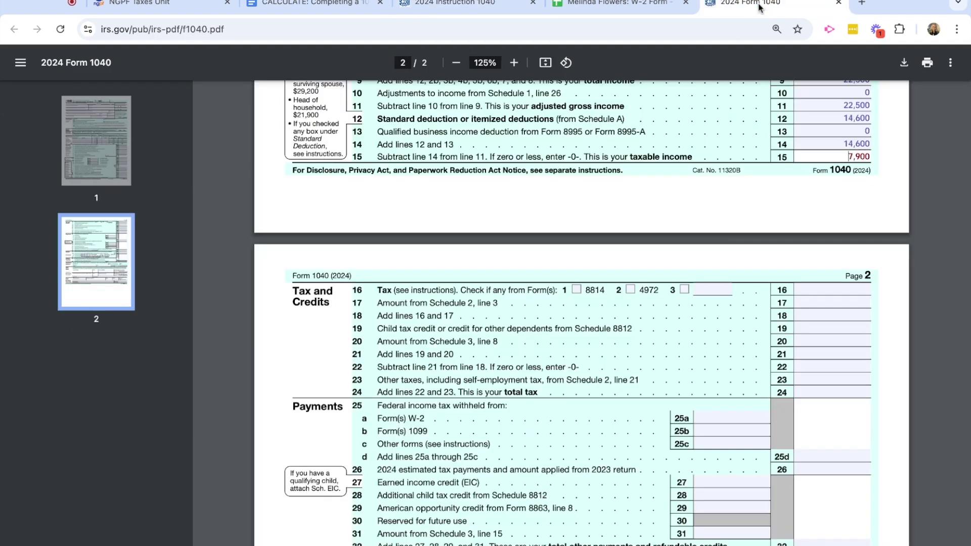
Compare line 15 taxable income on the form against the tax table row for 7,900.
click(761, 6)
scroll(721, 308, up, 1)
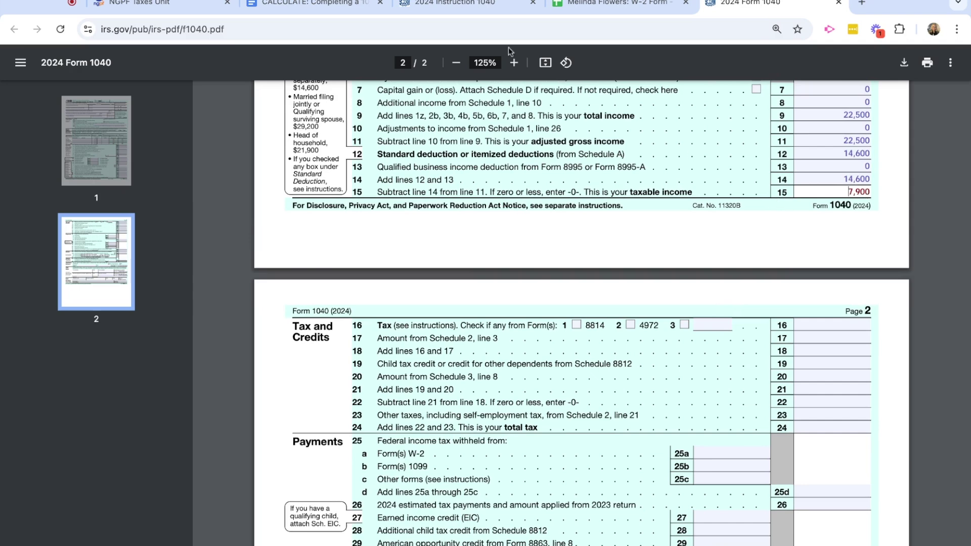
click(480, 6)
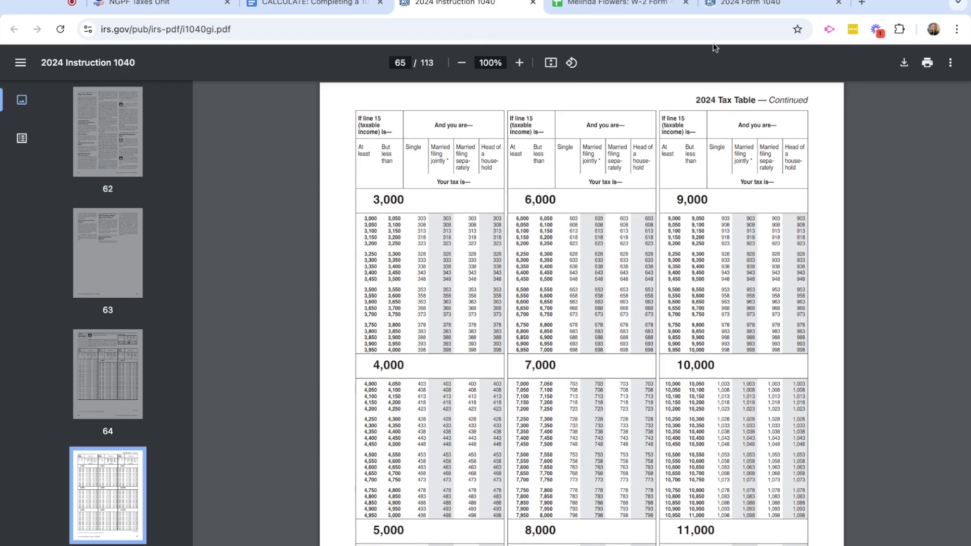
click(756, 6)
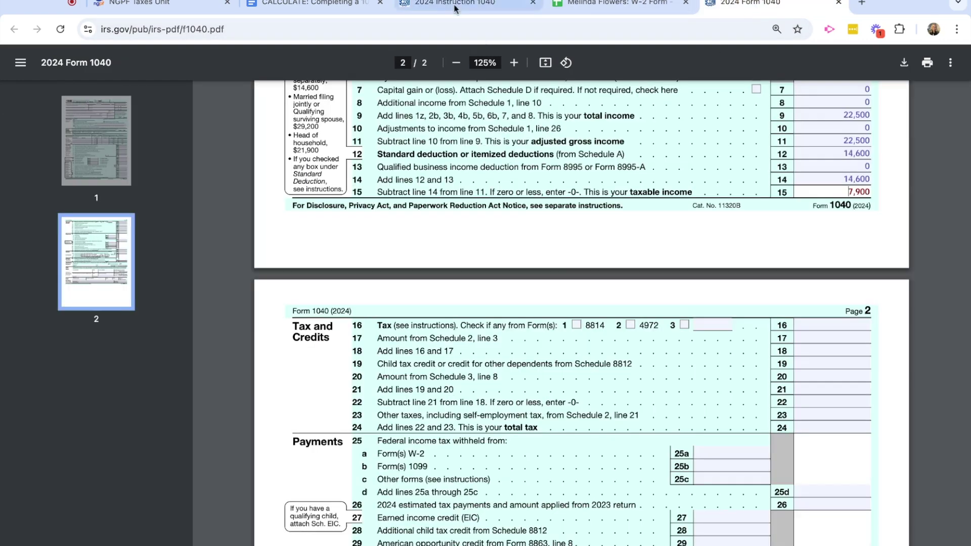
click(475, 6)
scroll(485, 348, down, 2)
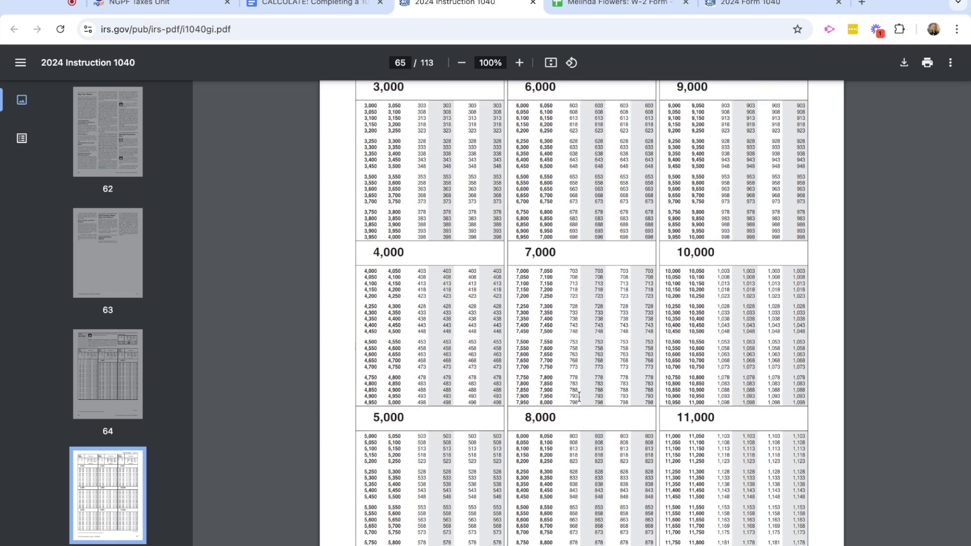
scroll(578, 397, up, 2)
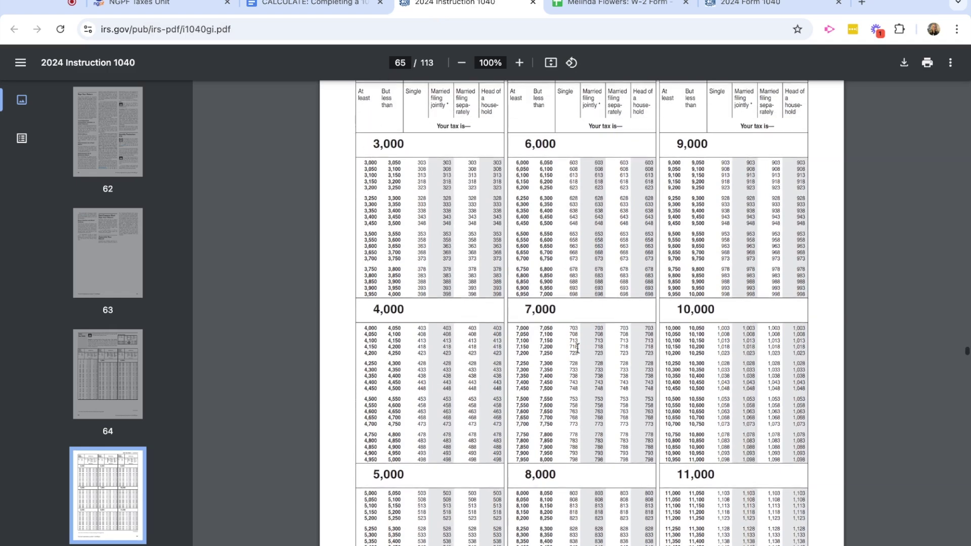
scroll(571, 414, down, 1)
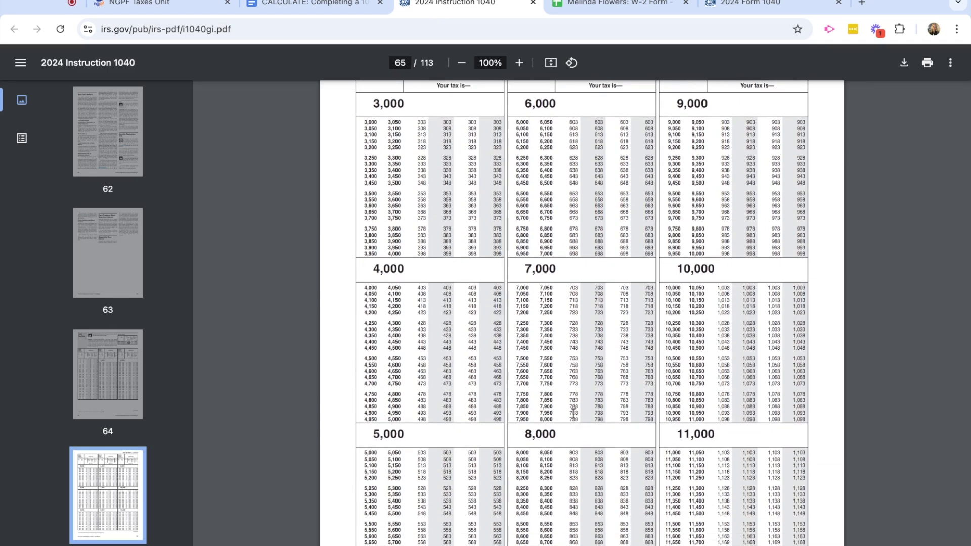
click(766, 11)
Enter 793 tax on line 16, 0 on line 17, and 793 on line 18.
click(808, 324)
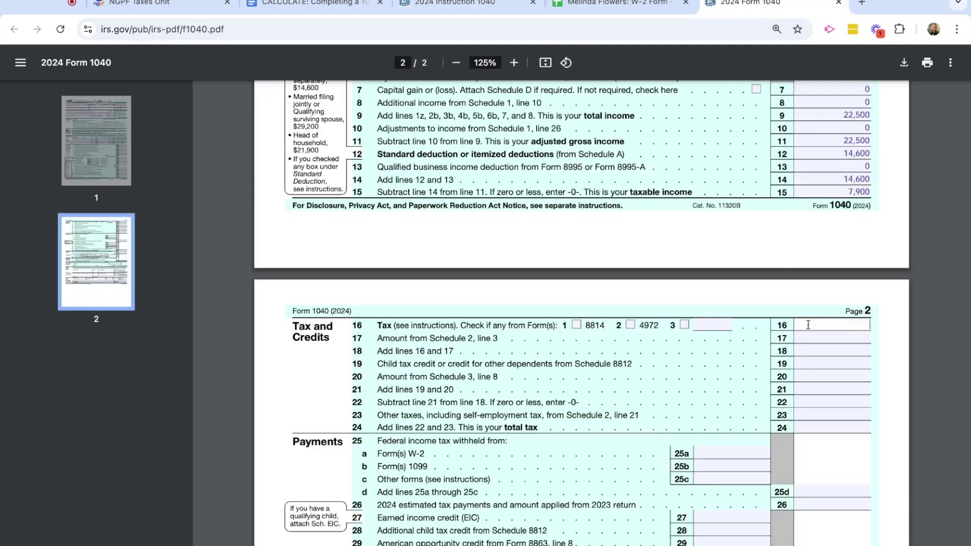
text(793)
scroll(756, 415, down, 1)
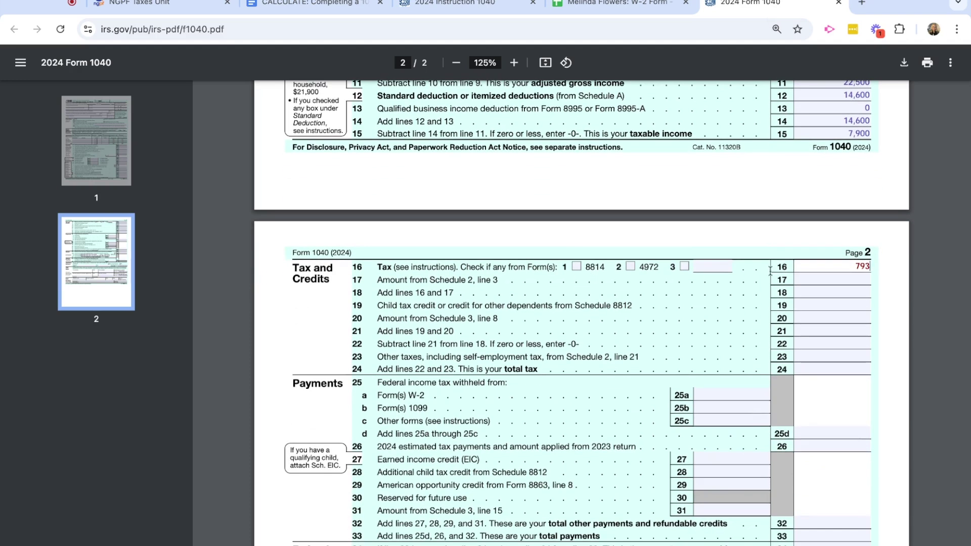
click(823, 275)
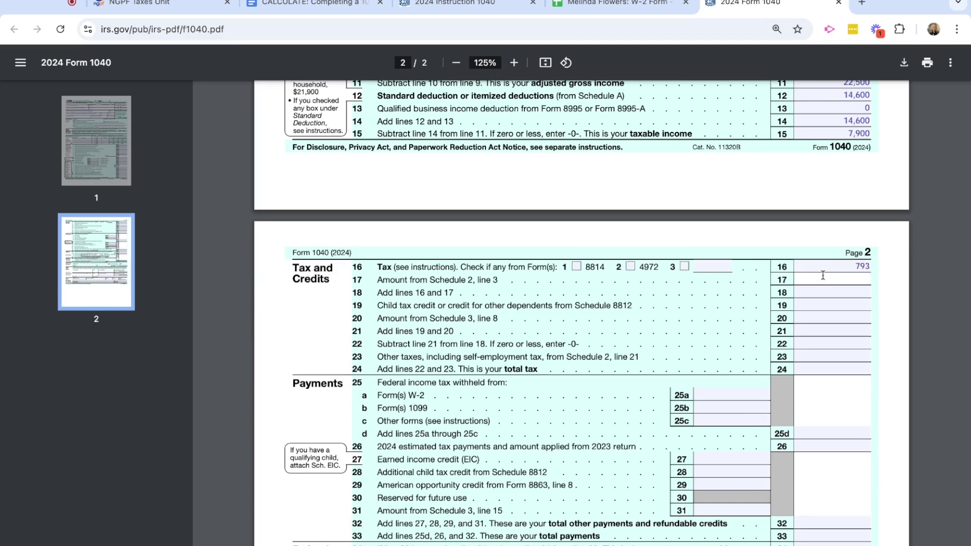
text(0)
click(816, 294)
text(793)
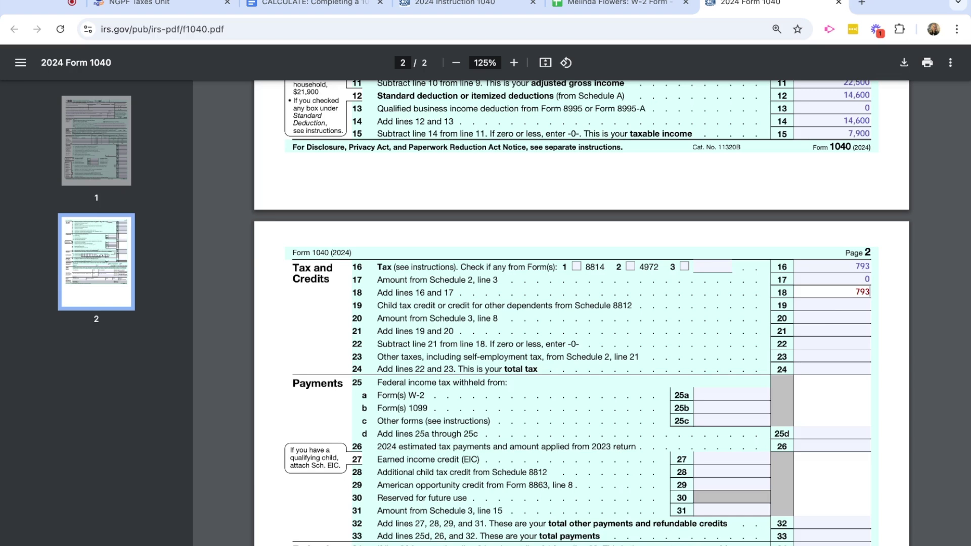
Put 0 on lines 19, 20 and 21.
click(832, 305)
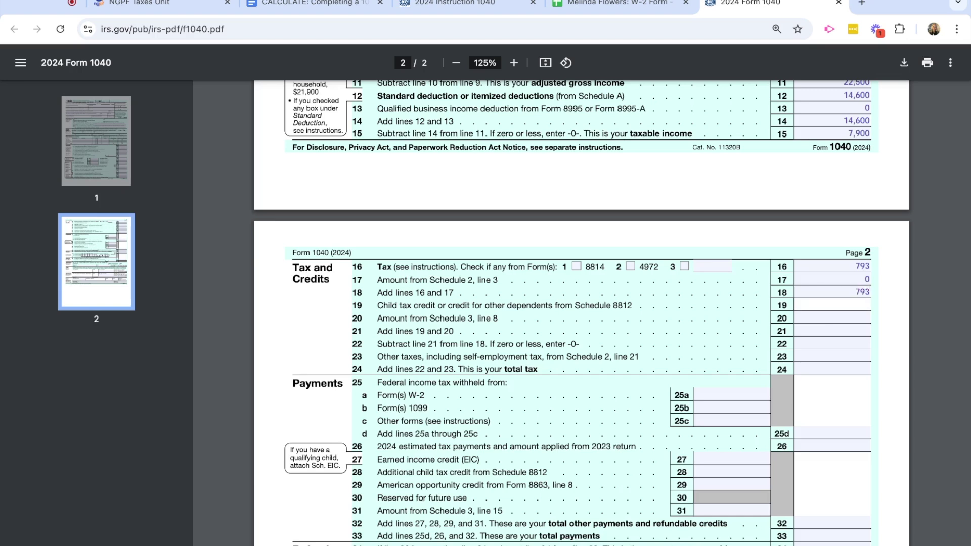
text(0)
click(834, 318)
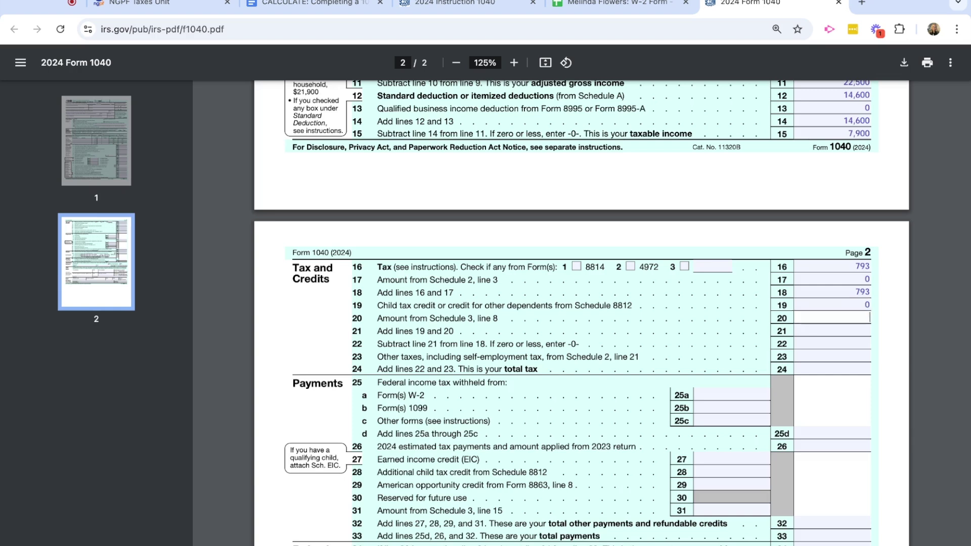
text(0)
click(844, 329)
text(0)
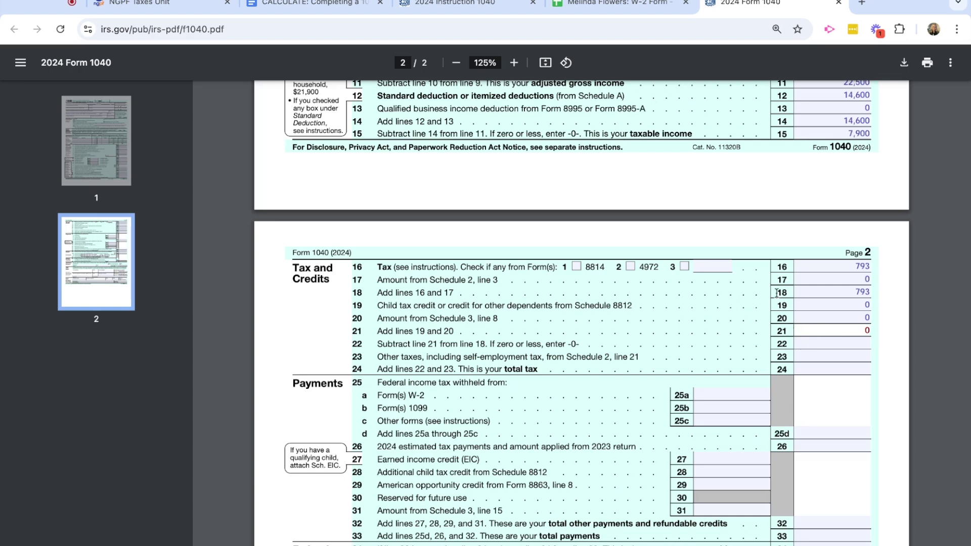
Enter 793 on line 22, 0 on line 23, and 793 total tax on line 24.
click(844, 344)
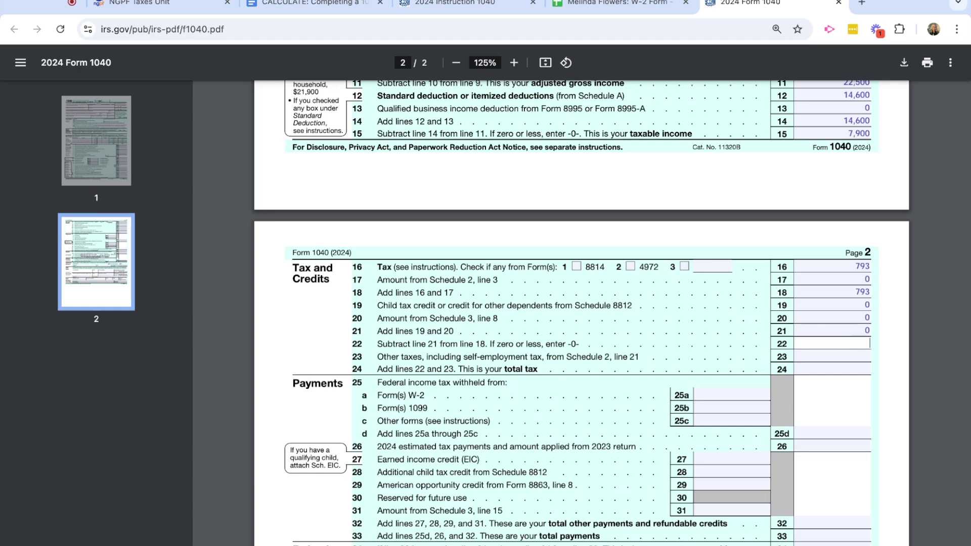
text(793)
scroll(695, 349, down, 2)
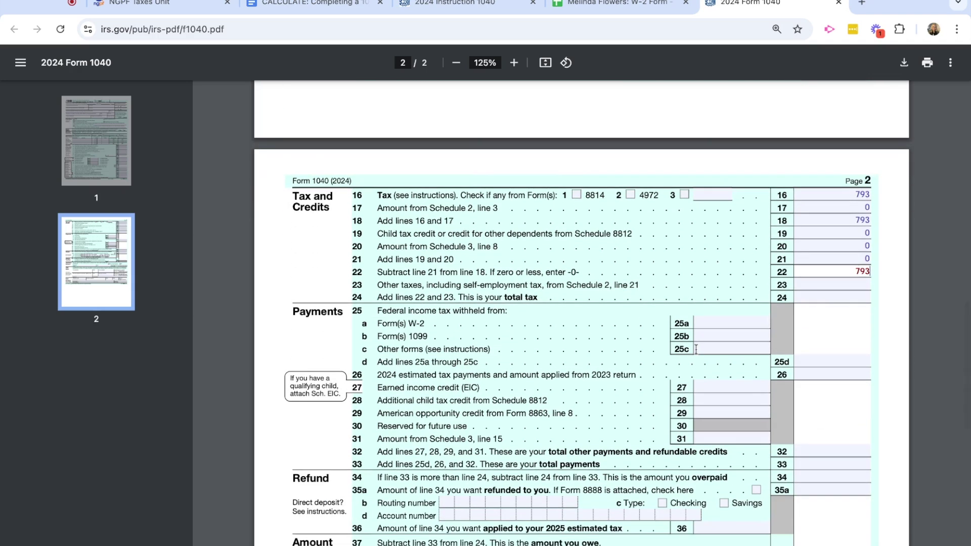
click(861, 287)
text(0)
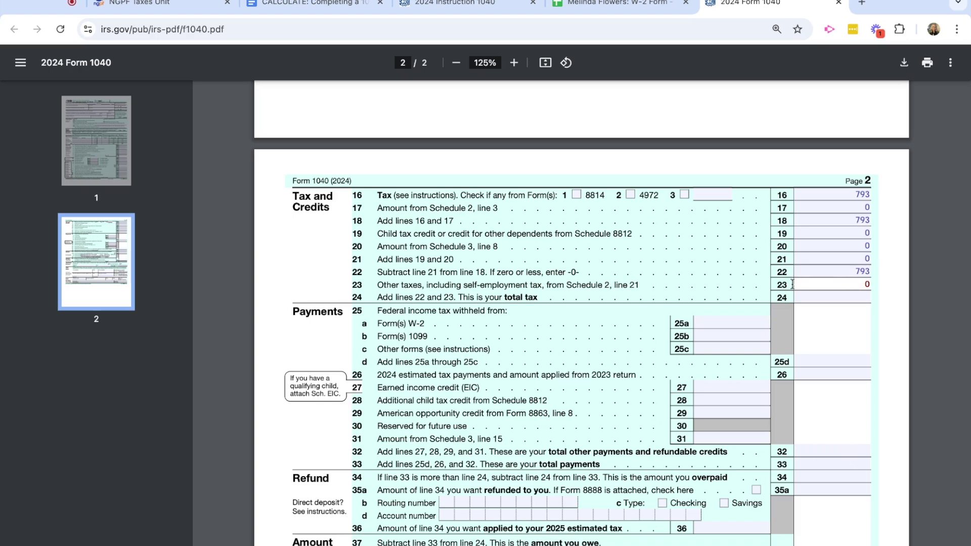
click(822, 299)
text(793)
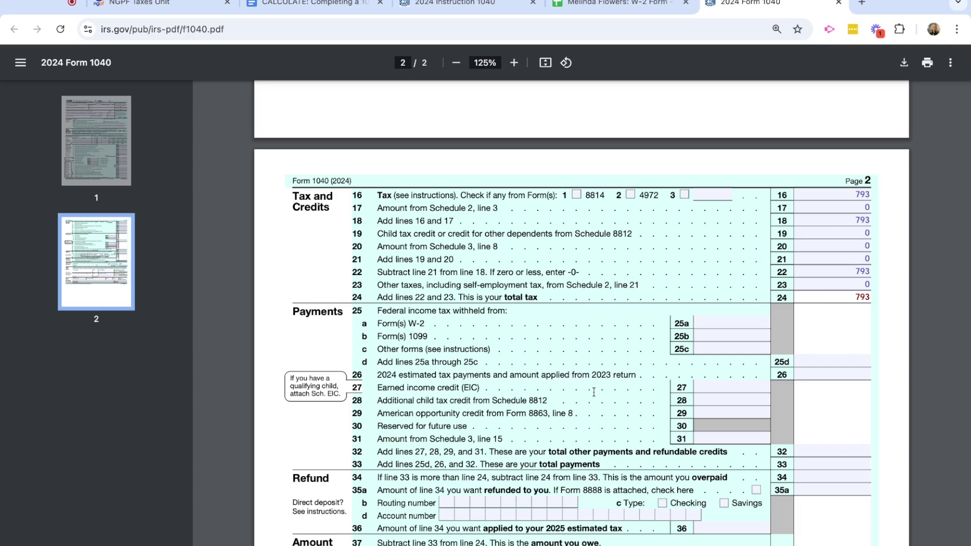
scroll(577, 424, down, 2)
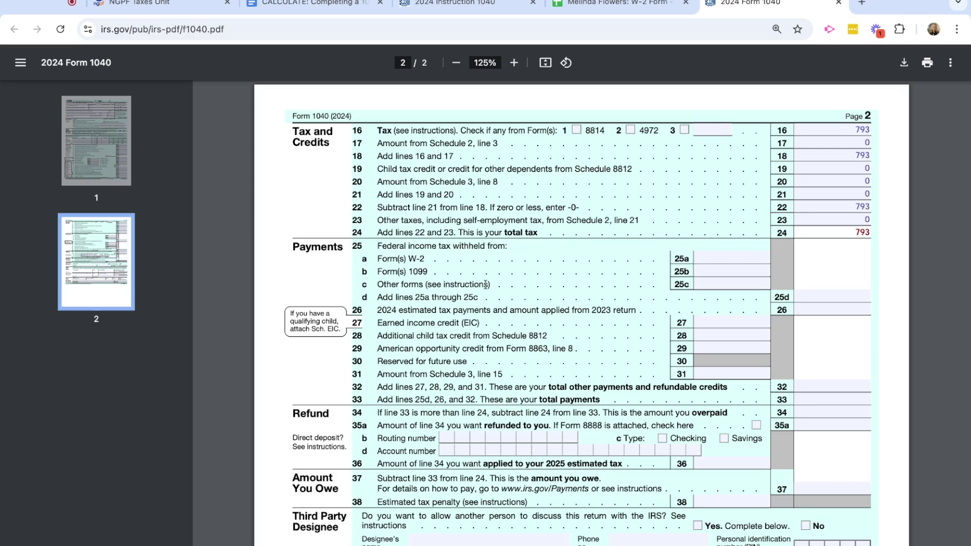
click(586, 10)
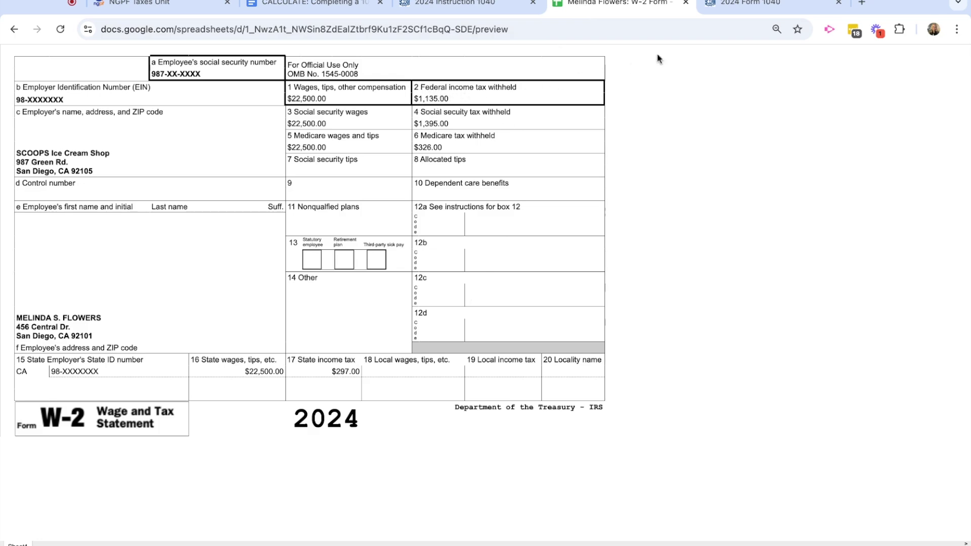
click(722, 7)
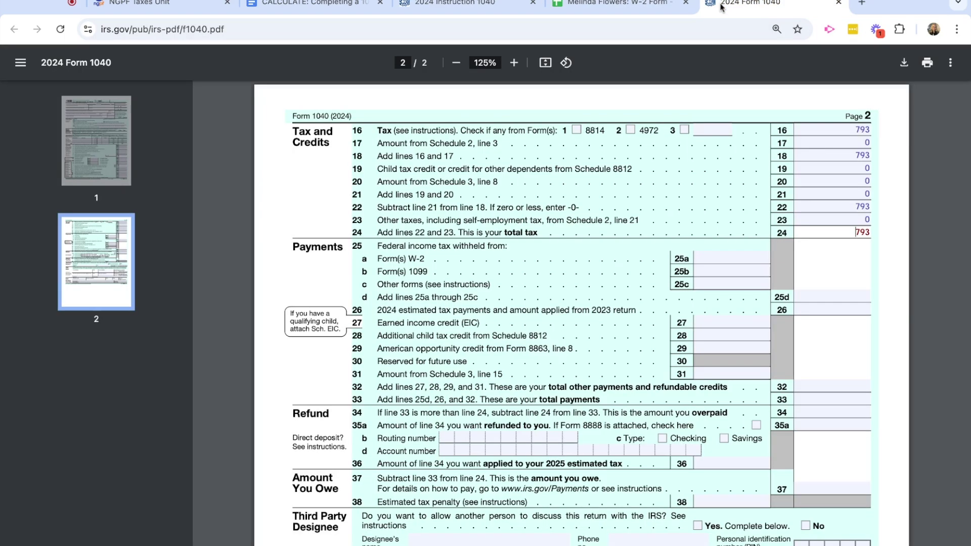
Type 1135 on lines 25a and 25d, and 0 on lines 25b, 25c and 26.
click(722, 259)
text(1135)
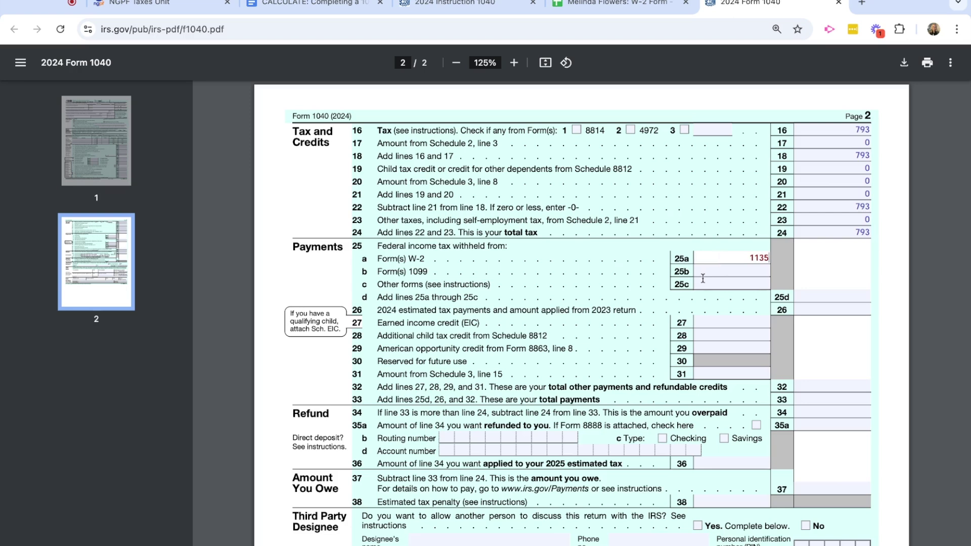
click(718, 272)
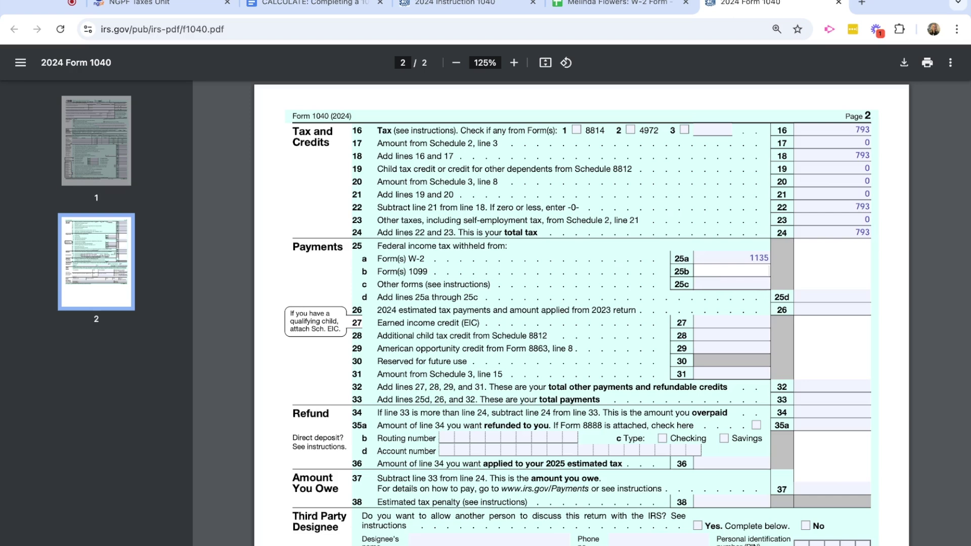
text(0)
click(717, 284)
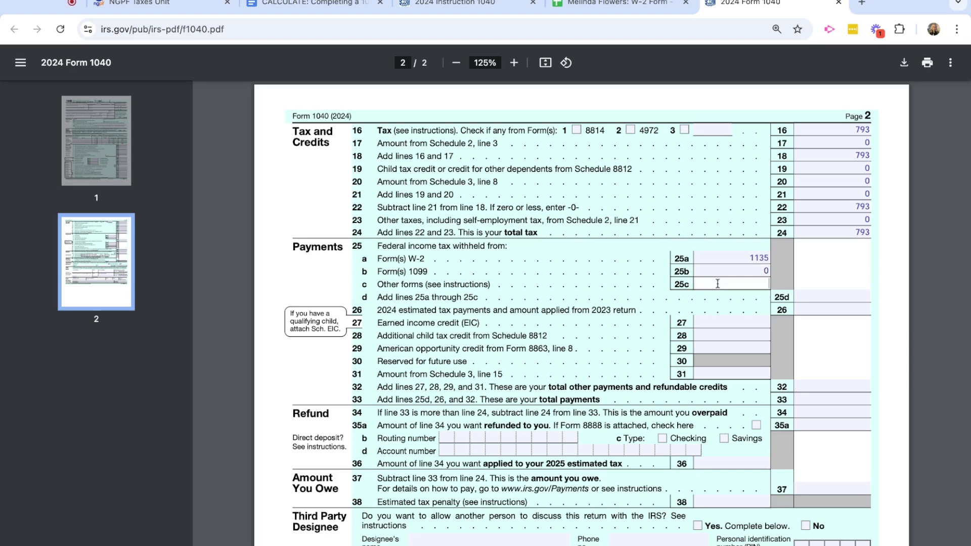
text(0)
click(835, 295)
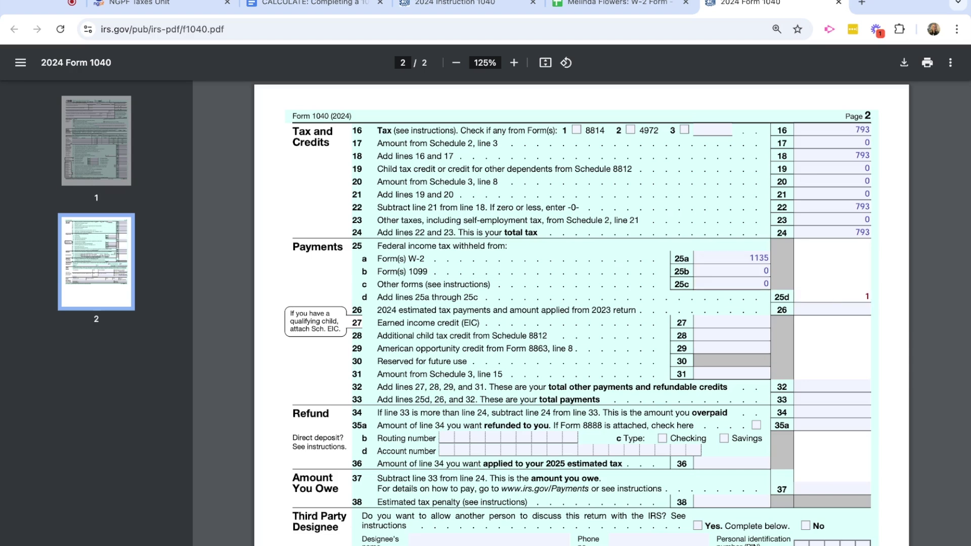
text(1135)
click(828, 310)
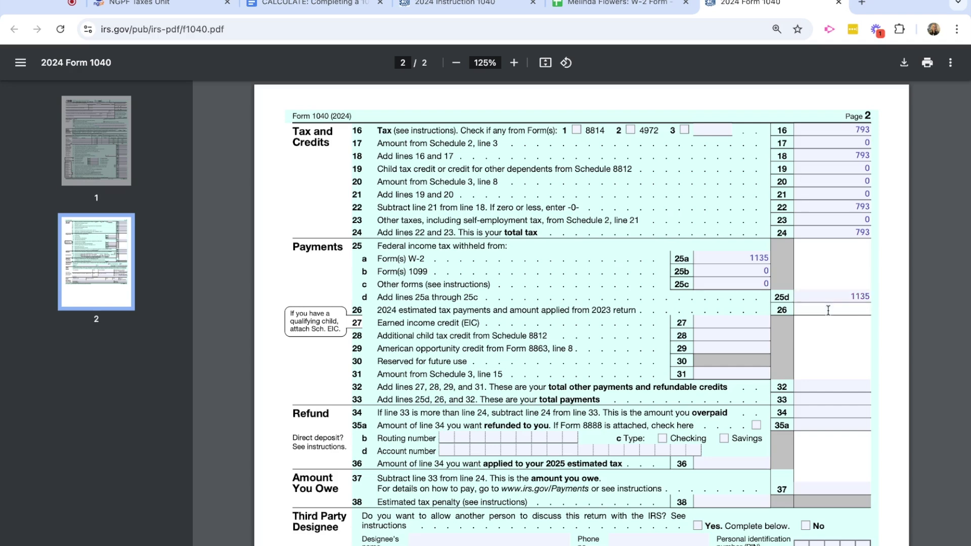
text(0)
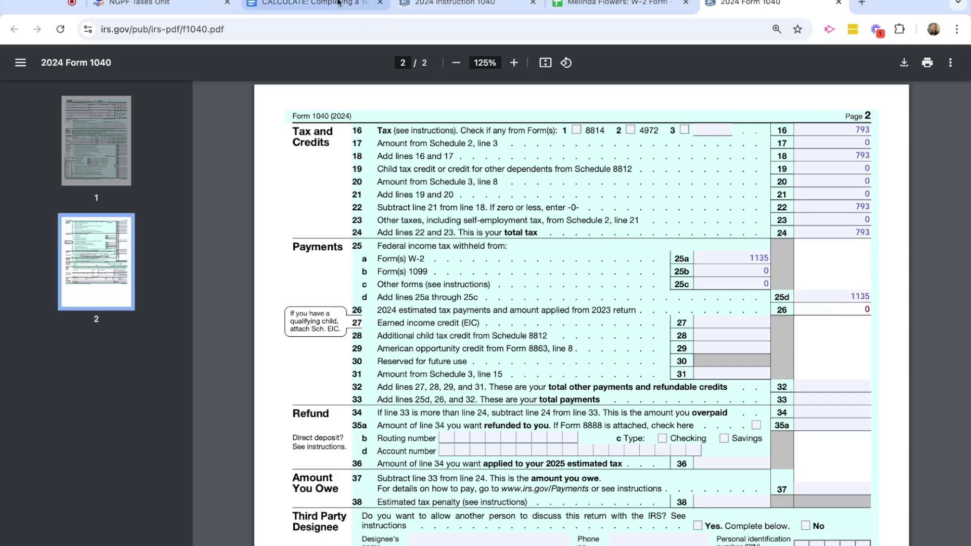
click(306, 3)
scroll(281, 372, down, 2)
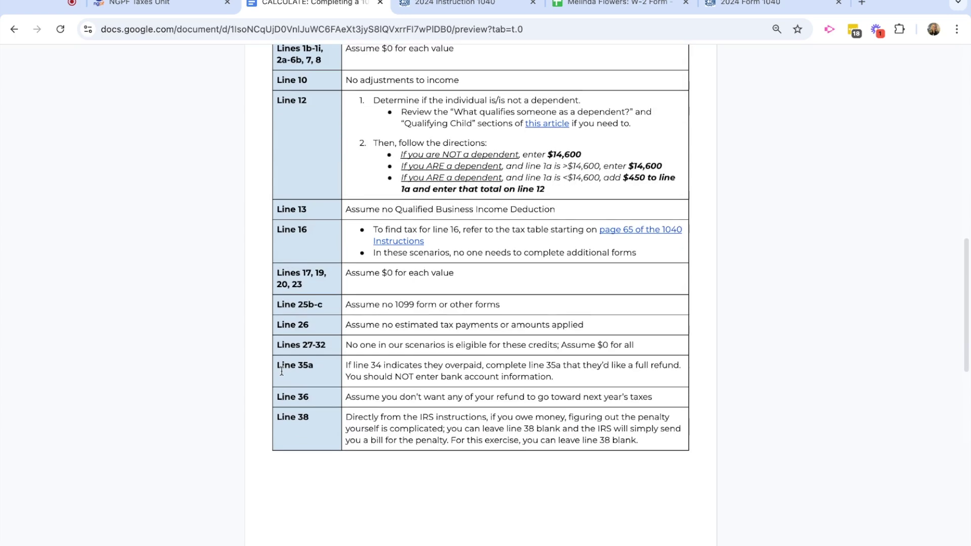
scroll(282, 372, up, 2)
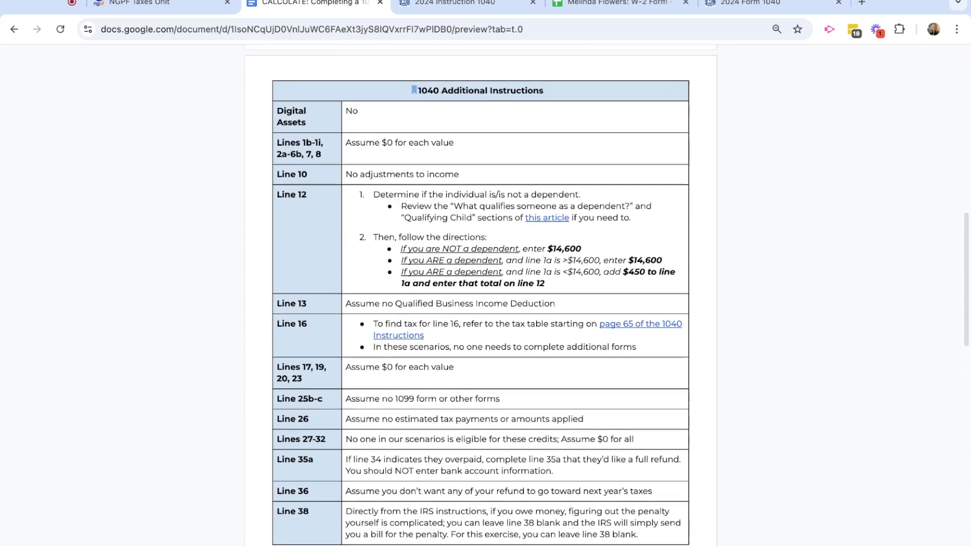
scroll(289, 360, down, 1)
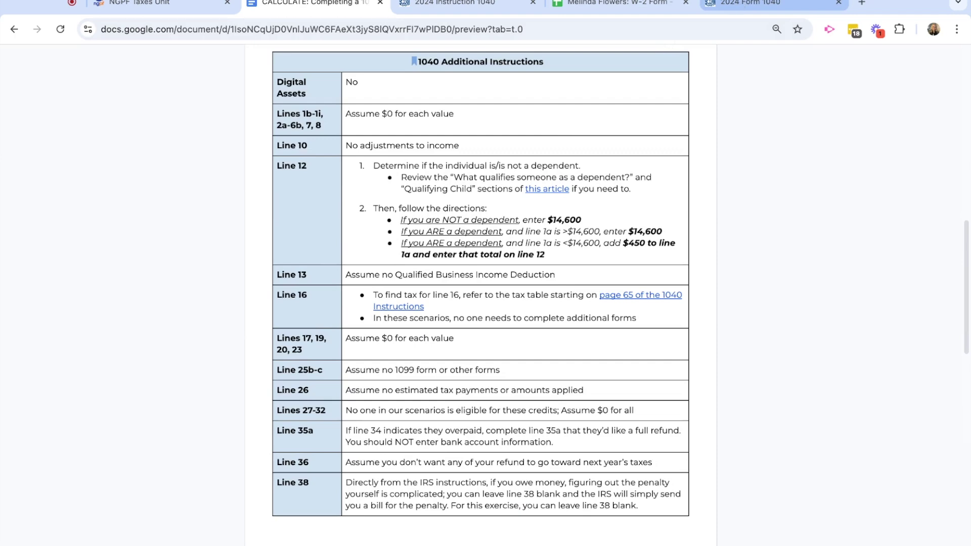
scroll(479, 343, up, 4)
scroll(479, 343, down, 5)
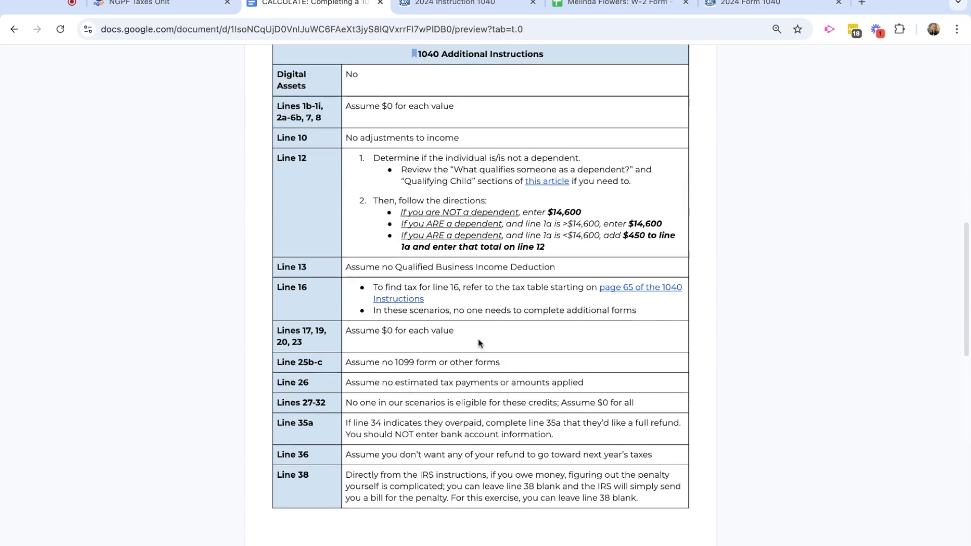
scroll(479, 343, up, 1)
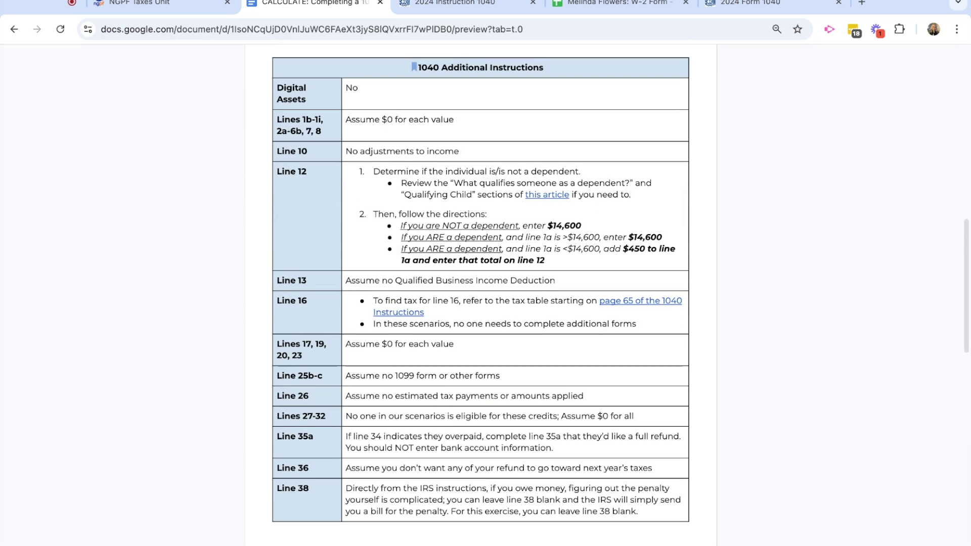
click(755, 8)
scroll(590, 377, down, 2)
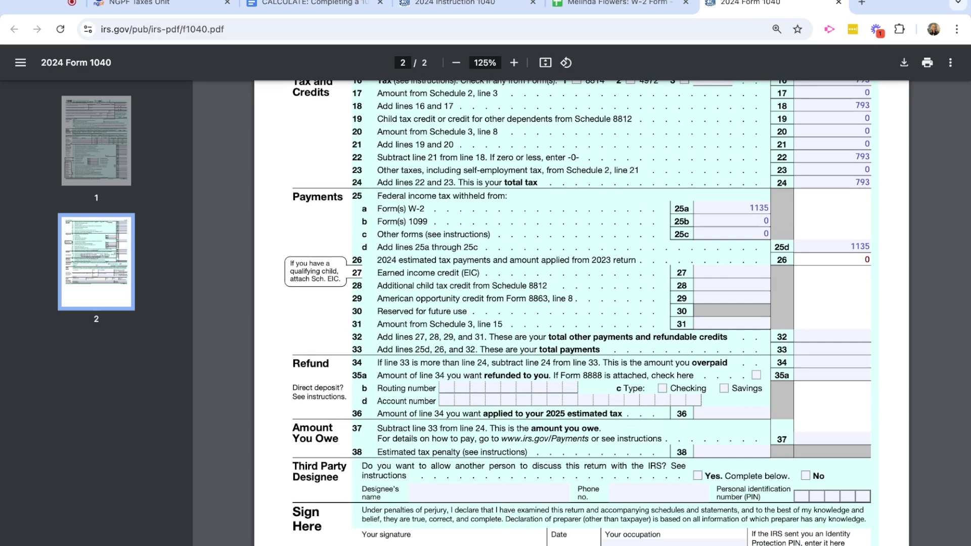
Enter 0 on lines 27, 28, 29 and 31, so line 32 shows 0 and line 33 shows 1135.
key(Tab)
text(0)
click(737, 289)
text(0)
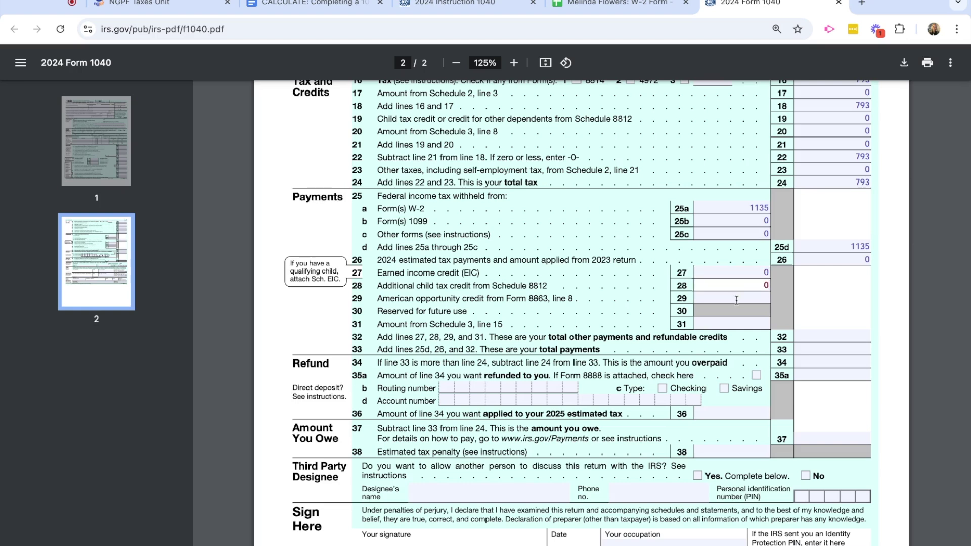
click(736, 300)
text(0)
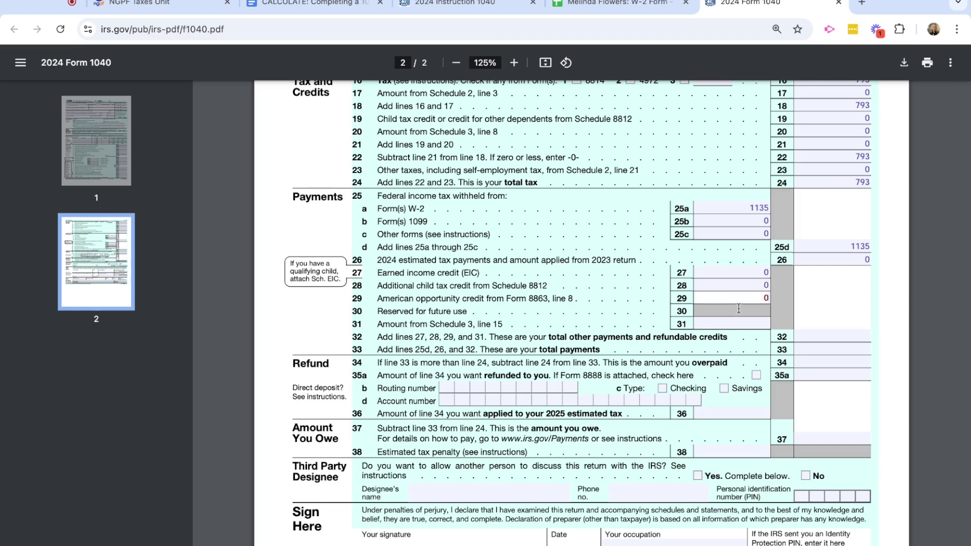
click(735, 322)
text(0)
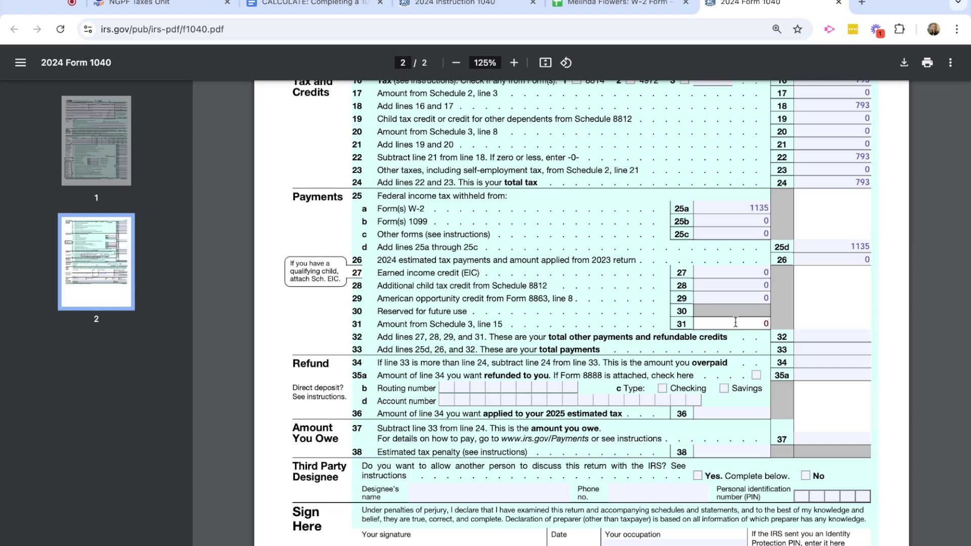
click(814, 337)
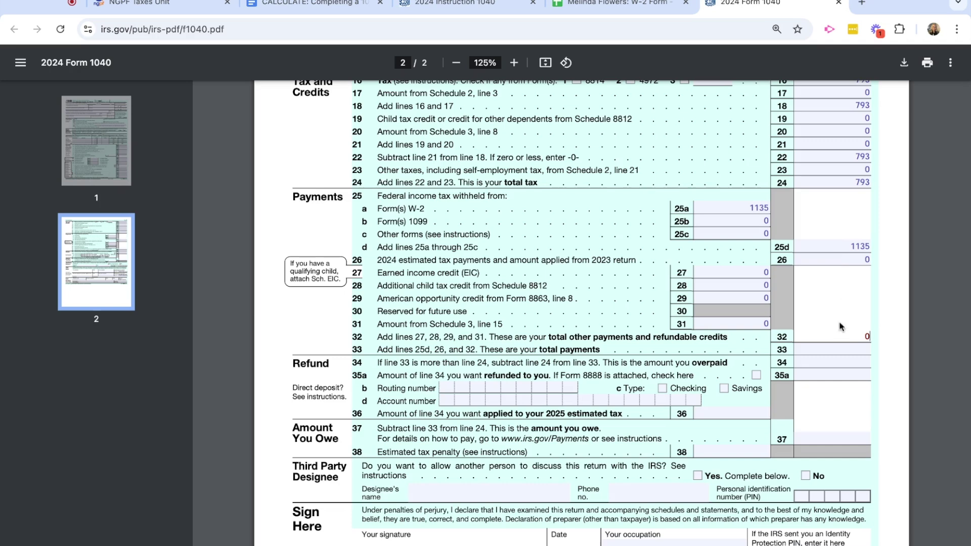
click(827, 349)
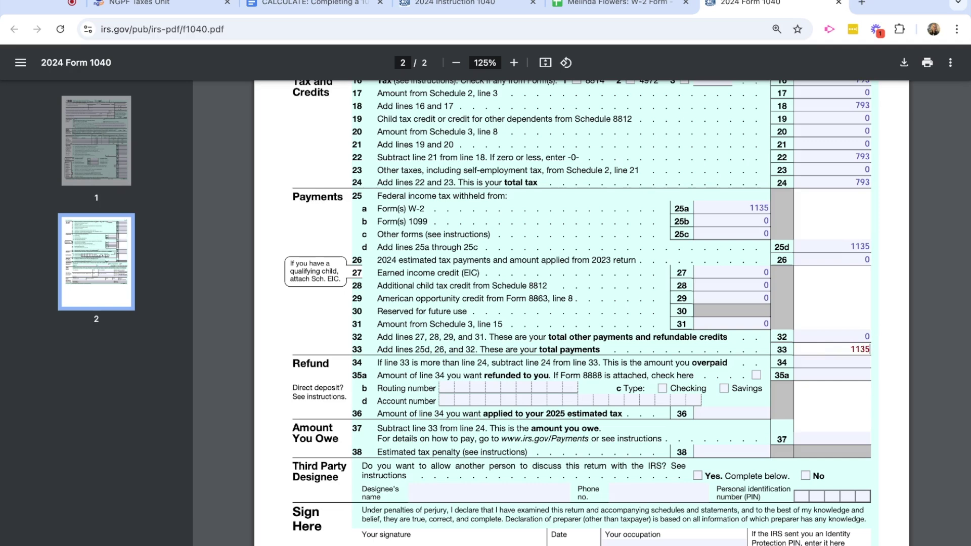
Fill line 34 with the 342 overpayment and type 342 as the refund on line 35a.
scroll(710, 376, down, 2)
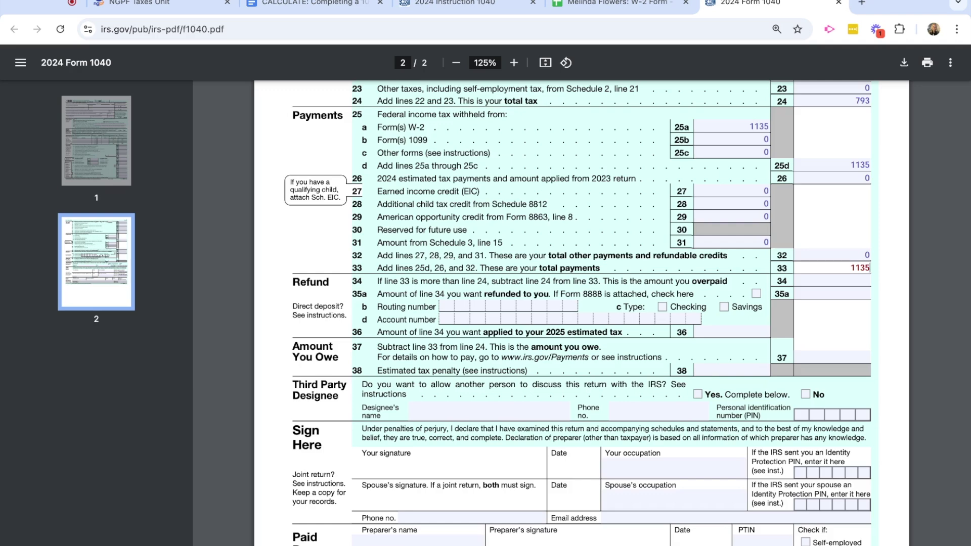
scroll(583, 340, up, 2)
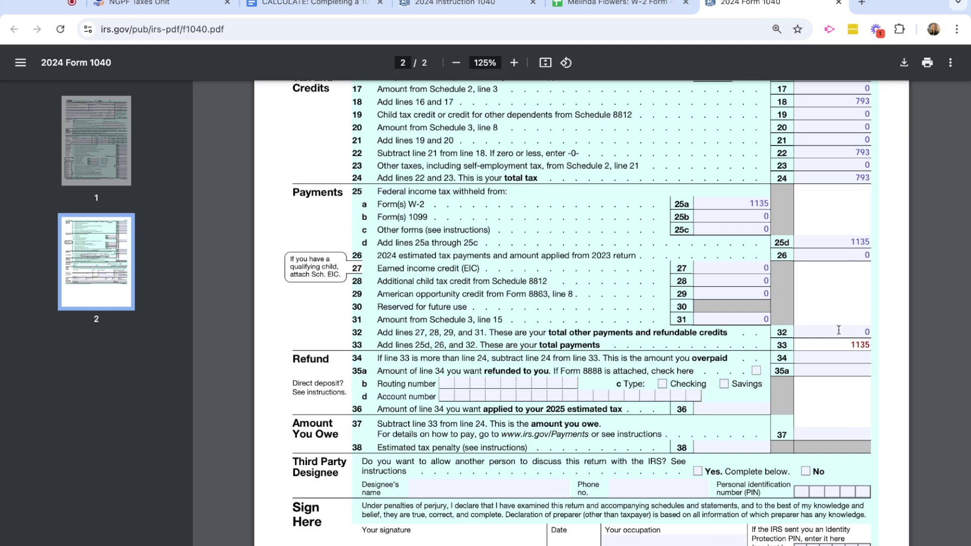
click(834, 358)
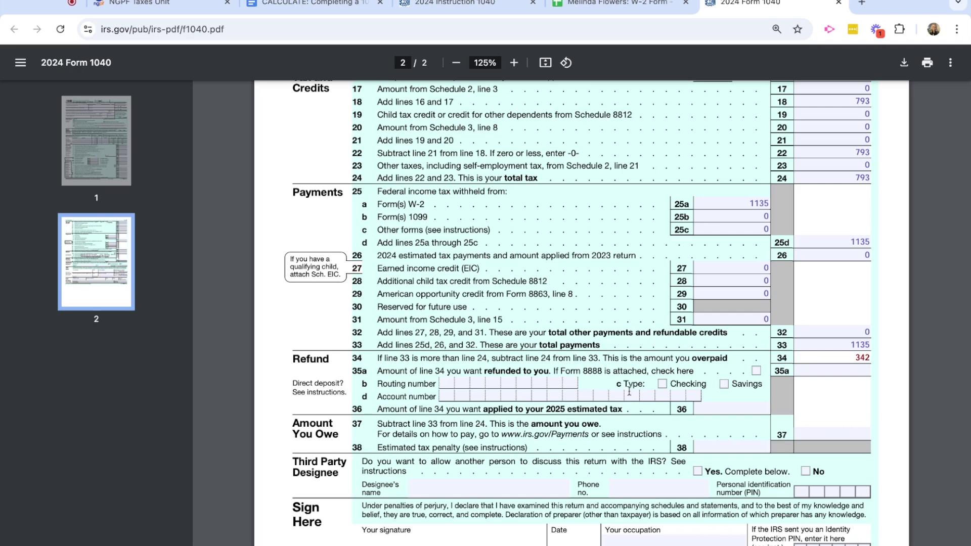
click(837, 371)
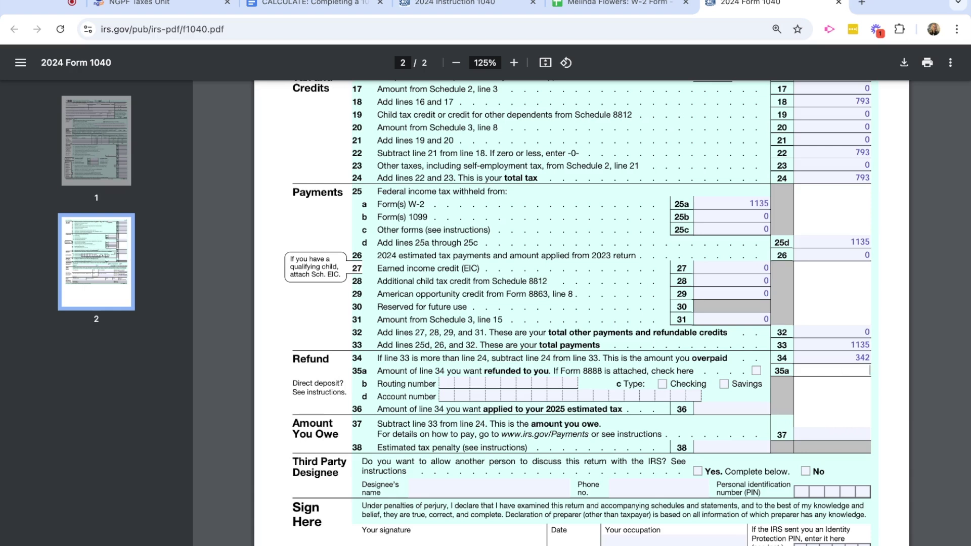
text(342)
scroll(563, 366, down, 2)
Scroll through page 2's Refund and Sign Here sections, then back to the top of page 1.
scroll(563, 366, down, 1)
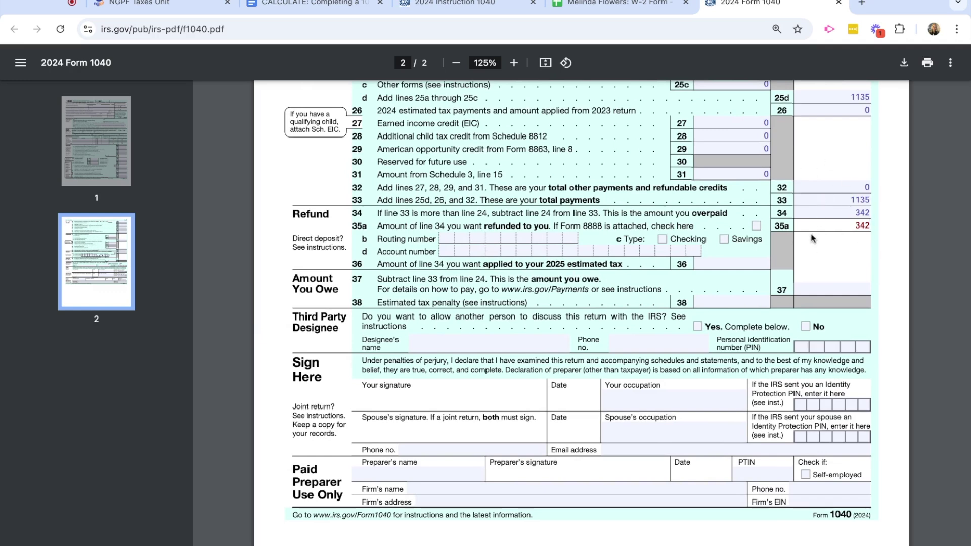
scroll(841, 237, up, 2)
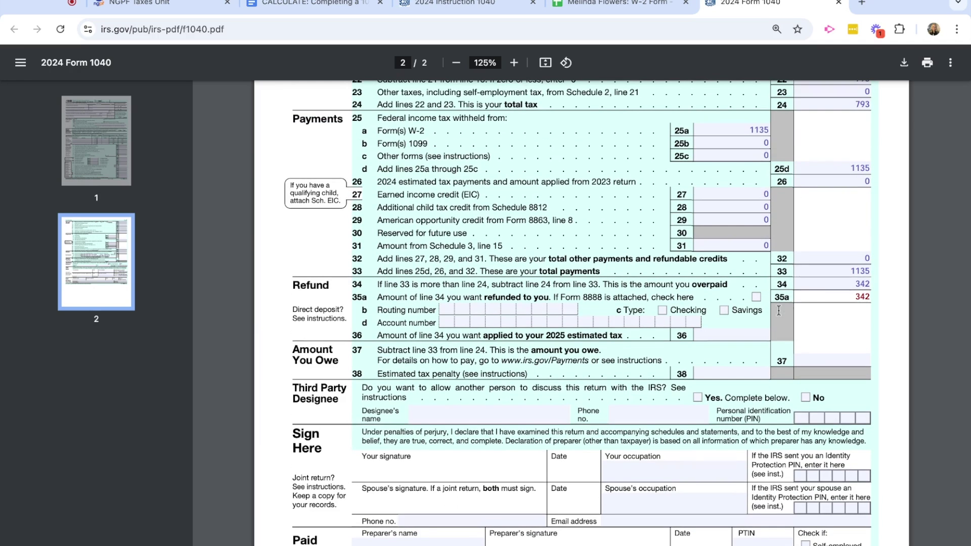
scroll(779, 310, up, 1)
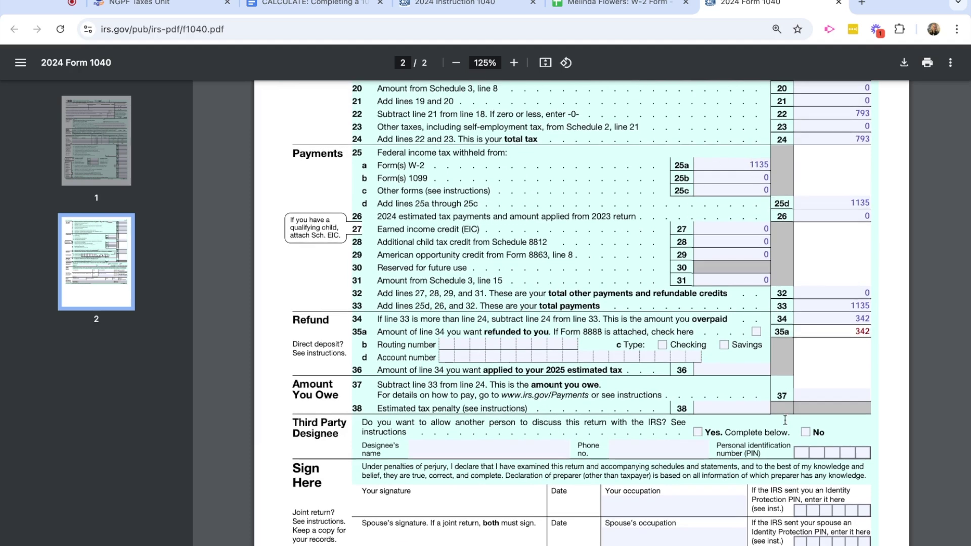
scroll(650, 382, down, 3)
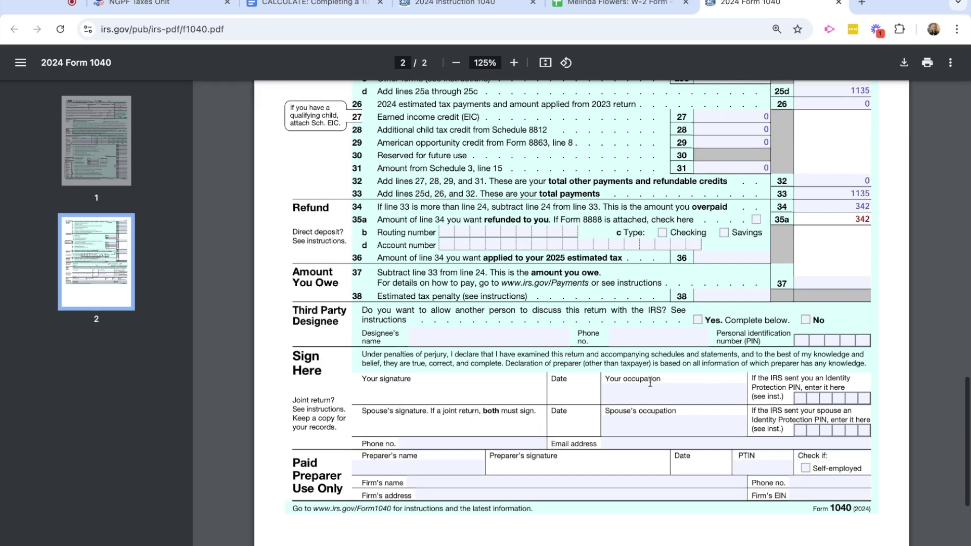
scroll(627, 382, down, 1)
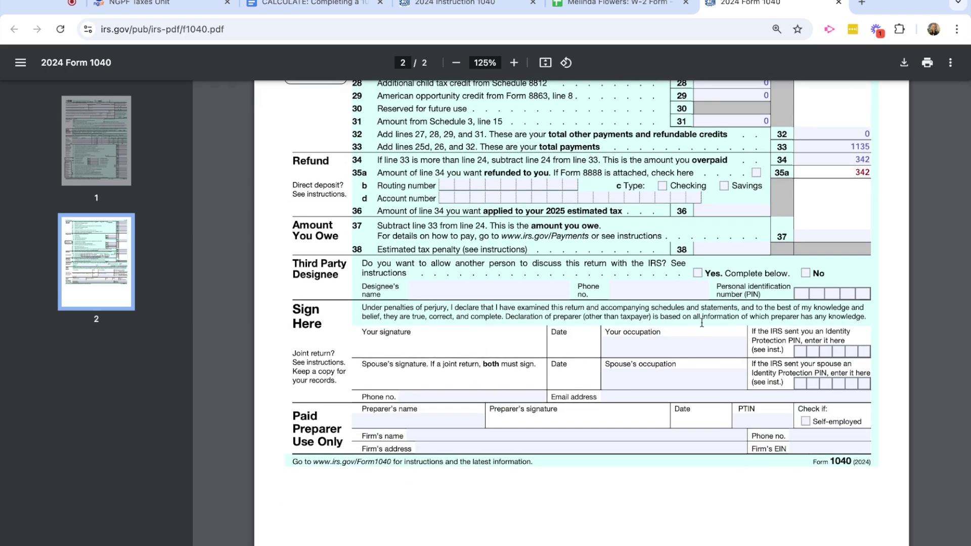
scroll(702, 323, down, 1)
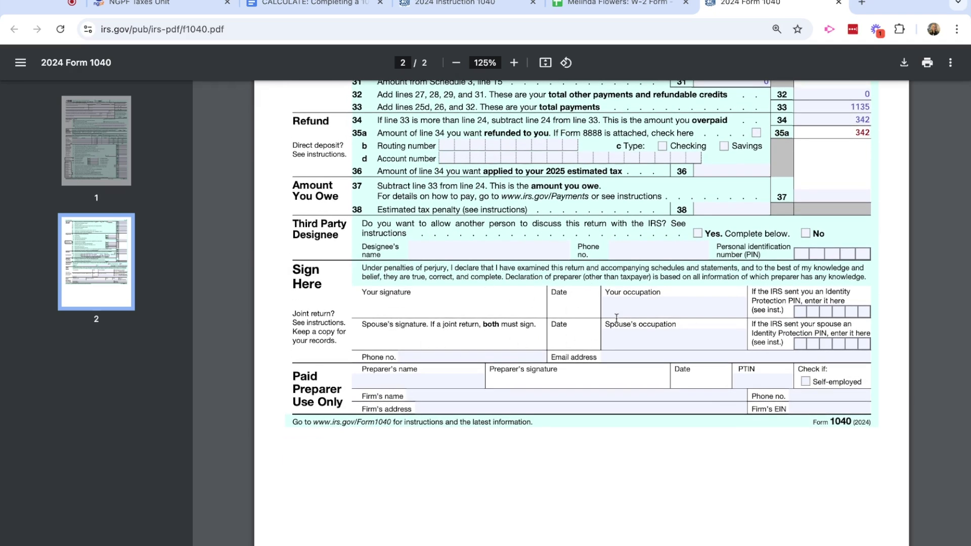
scroll(616, 317, down, 1)
scroll(617, 317, up, 5)
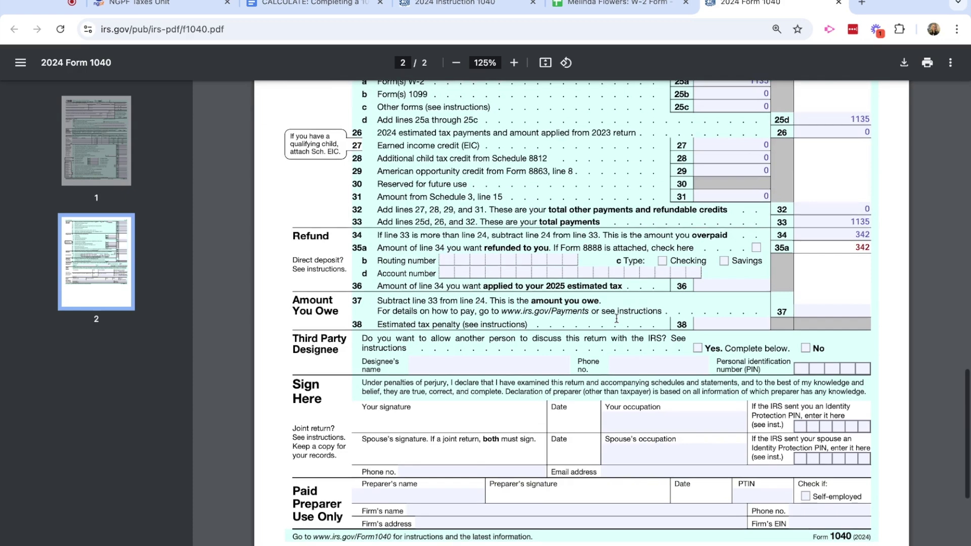
scroll(616, 317, up, 1)
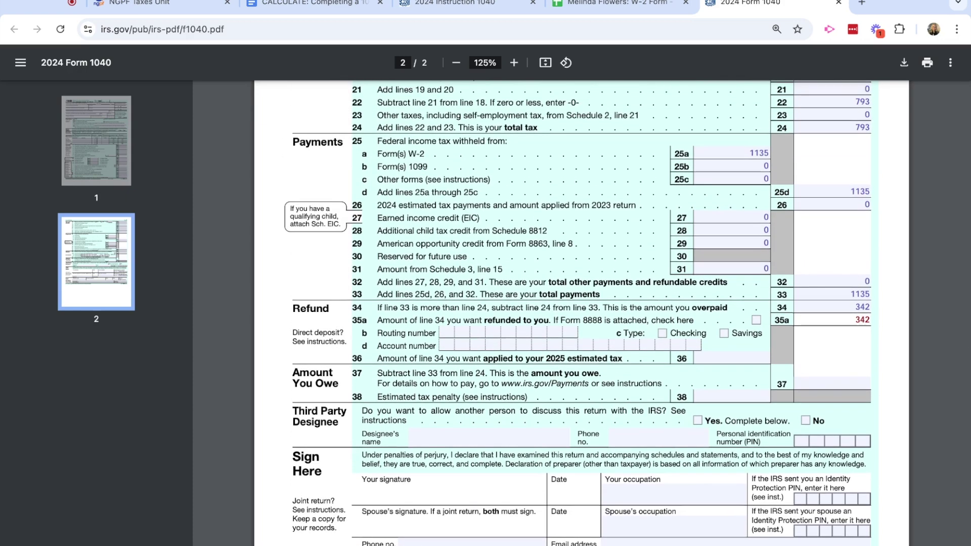
scroll(711, 365, up, 1)
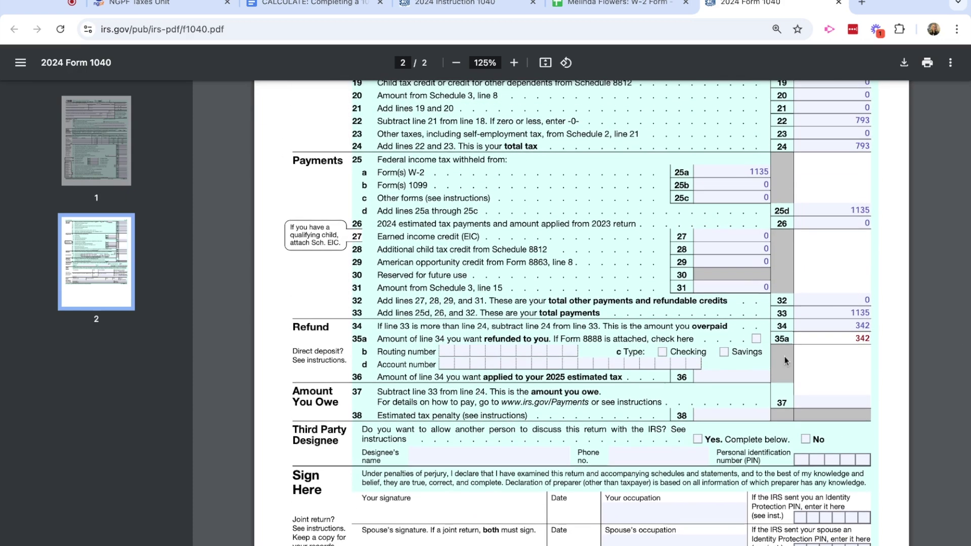
scroll(524, 362, up, 15)
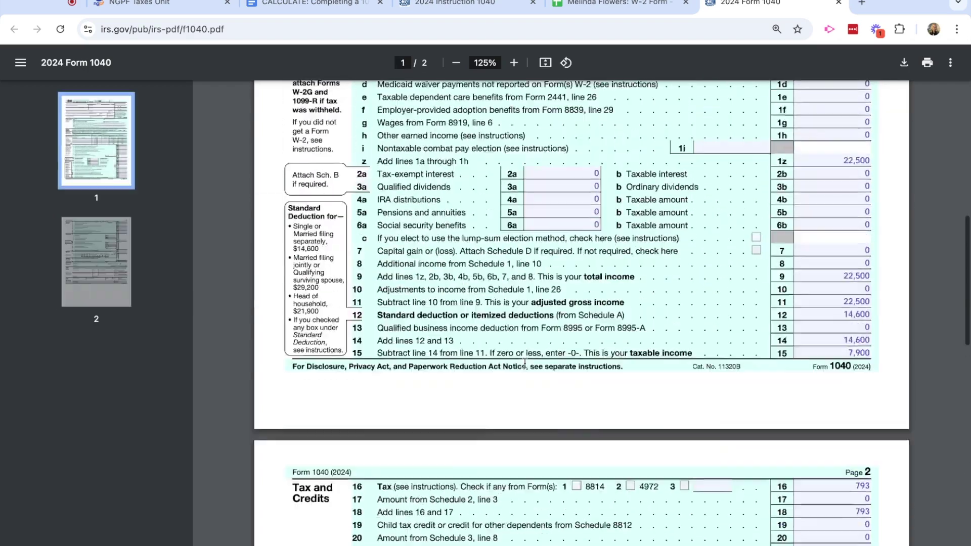
scroll(525, 363, up, 2)
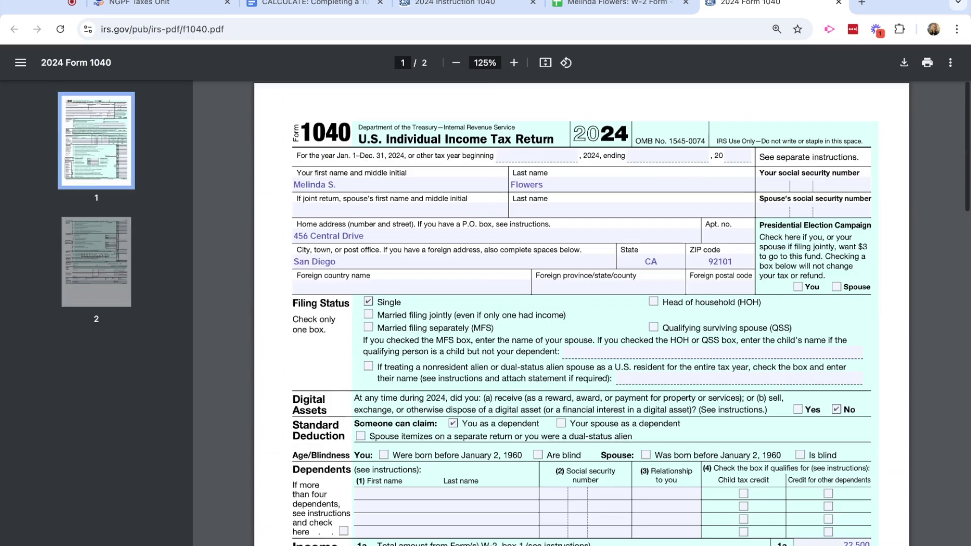
click(328, 4)
Scroll through the taxpayer scenario, Part II scenarios and results table, then back to the top.
scroll(447, 252, up, 12)
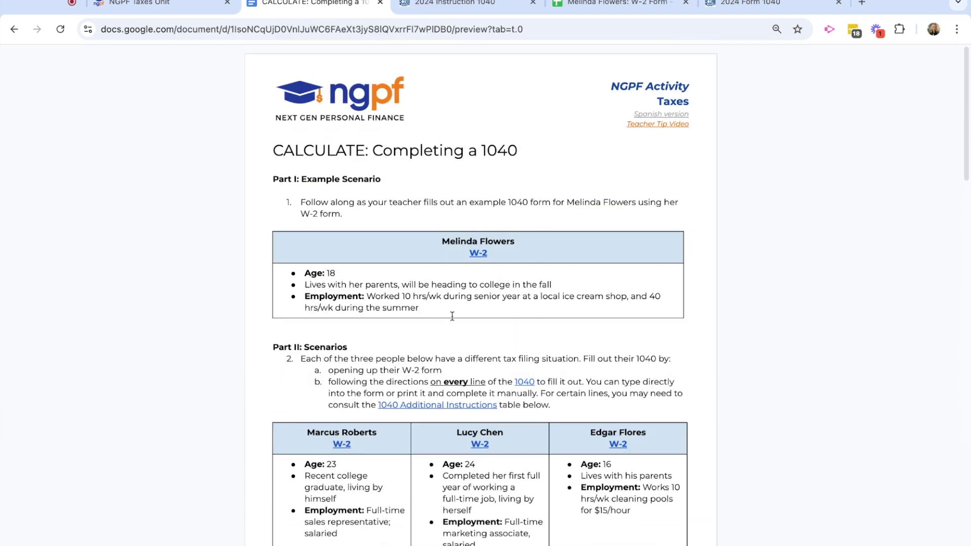
scroll(452, 316, down, 4)
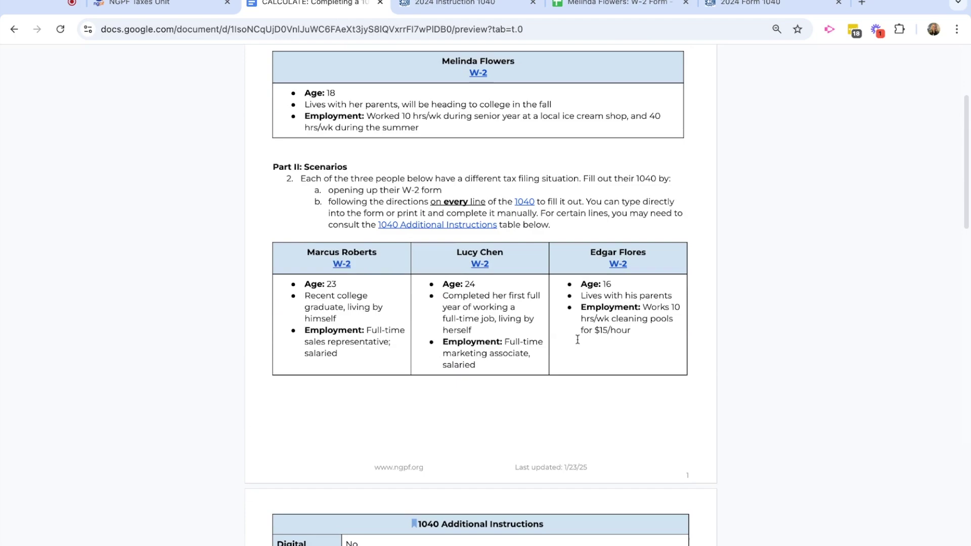
scroll(577, 339, down, 12)
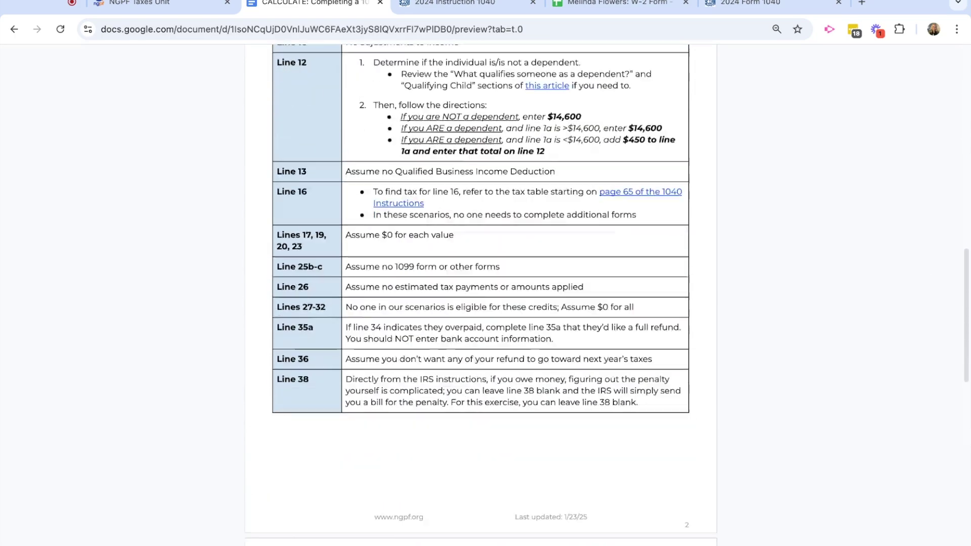
scroll(480, 304, down, 10)
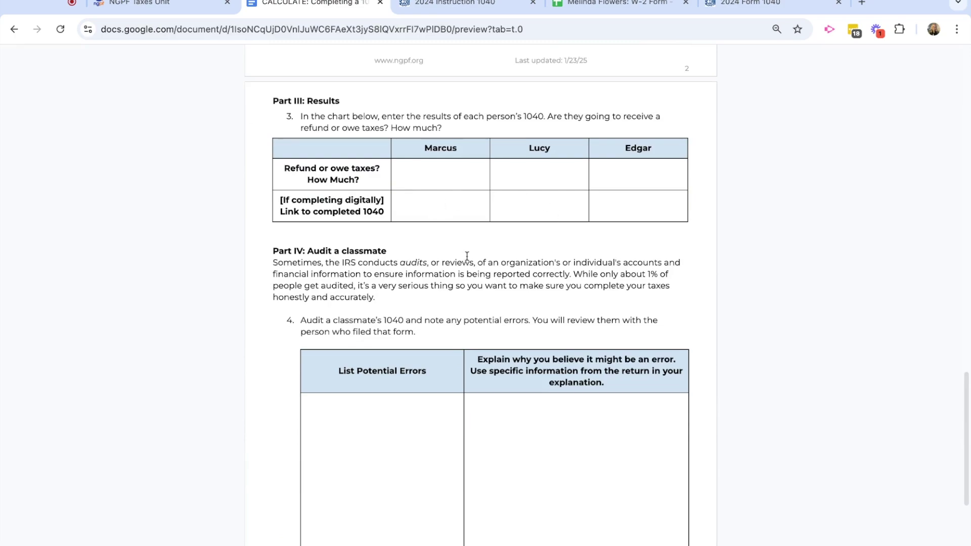
scroll(467, 256, up, 15)
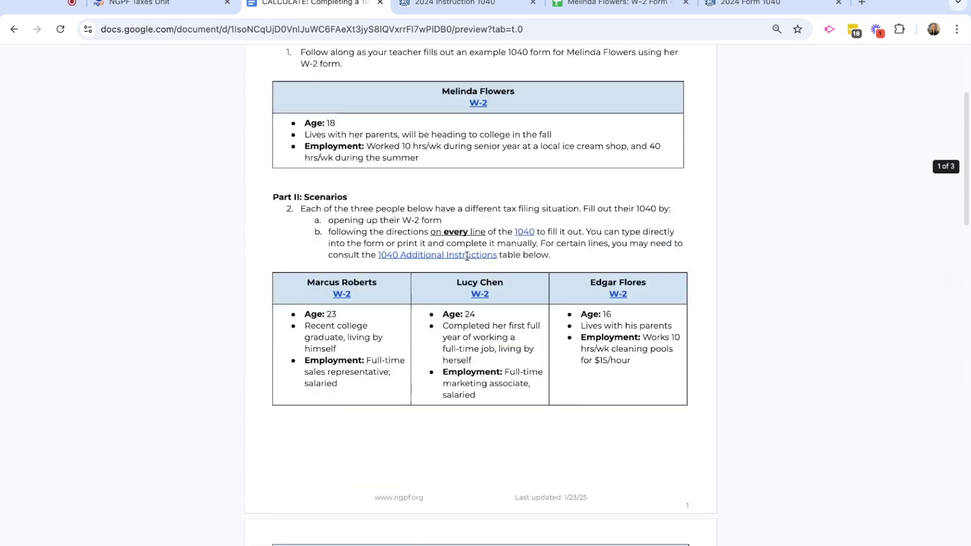